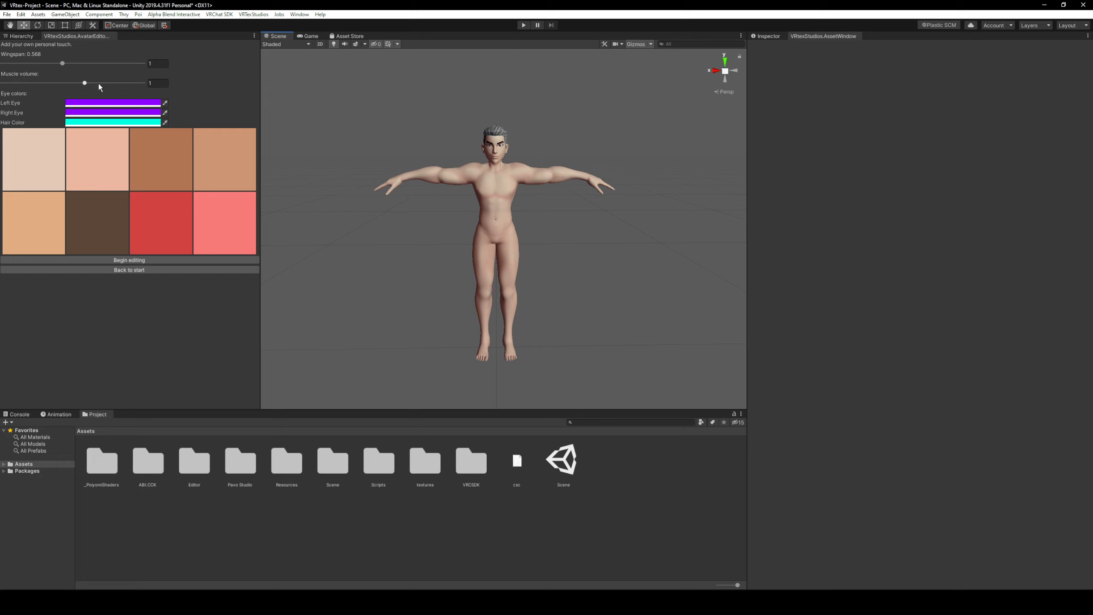
Step: Try out the avatar's wingspan and muscle volume adjustments and return both to 1
mouse_move(66, 63)
left_mouse_down()
mouse_move(79, 64)
mouse_move(67, 67)
left_mouse_up()
type("1")
left_click_drag(96, 83, 73, 91)
left_click(163, 83)
Step: Set the avatar's left eye color to bright yellow (FFFF00)
left_click(128, 104)
right_click_drag(497, 160, 490, 88)
key("w")
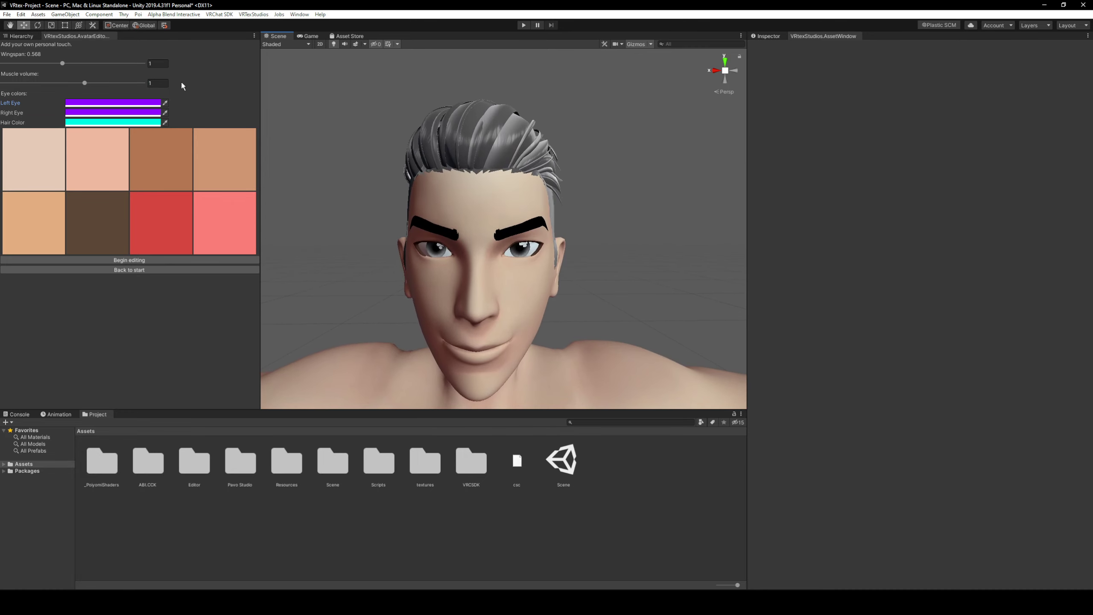
left_click(142, 104)
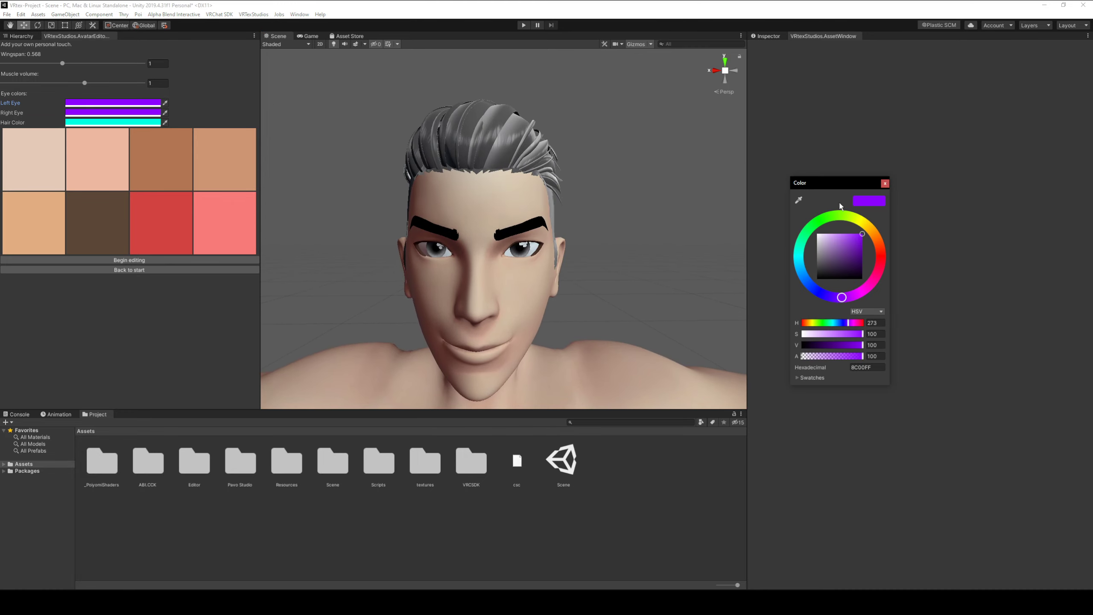
left_click_drag(840, 183, 213, 158)
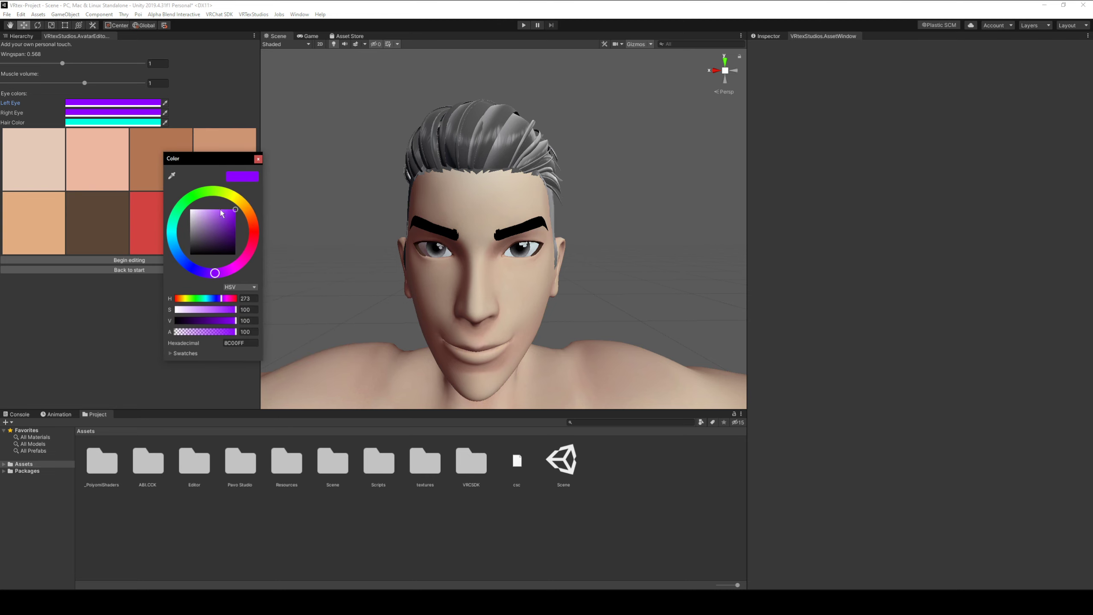
left_click_drag(215, 274, 241, 209)
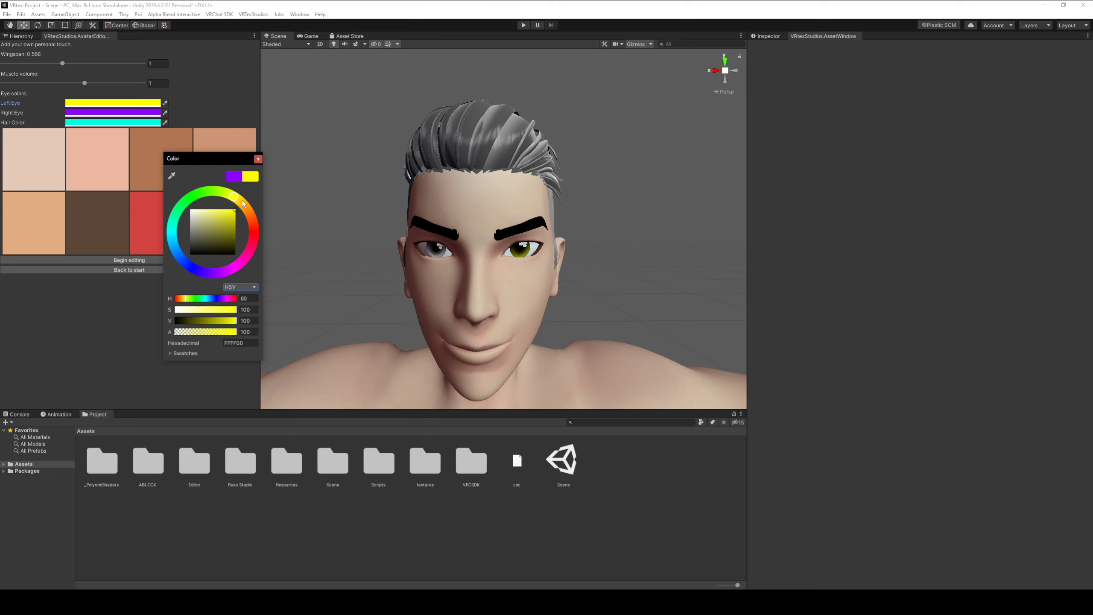
left_click(258, 159)
Step: Set the avatar's right eye color to red (FF0800)
left_click(113, 113)
left_click_drag(252, 245, 254, 232)
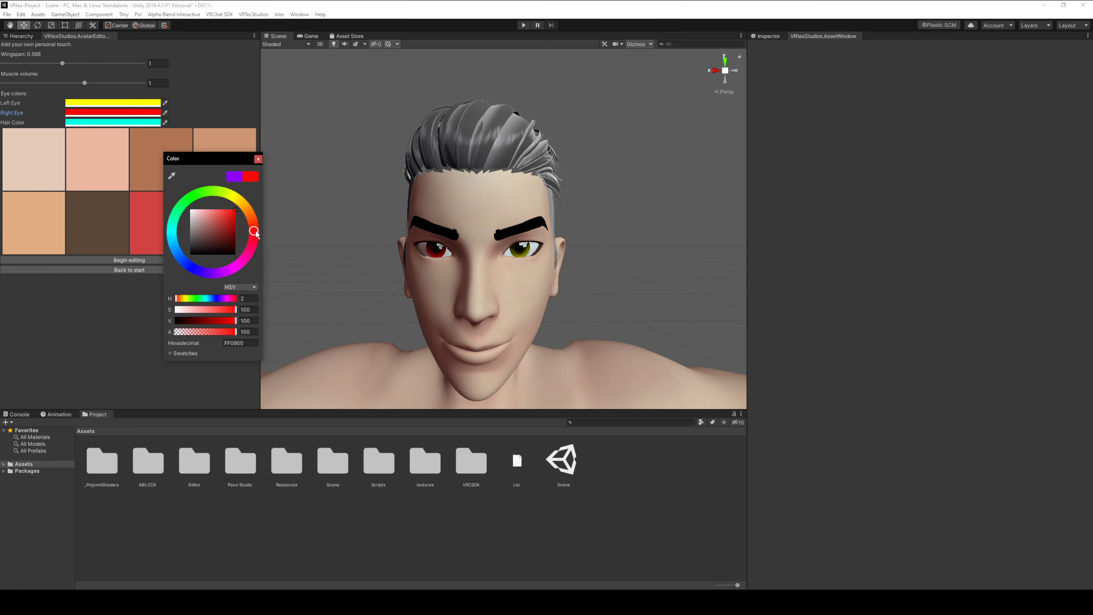
left_click(259, 159)
Step: Set the hair color to a light purple with hue 272, saturation 63 and value 100
left_click(113, 122)
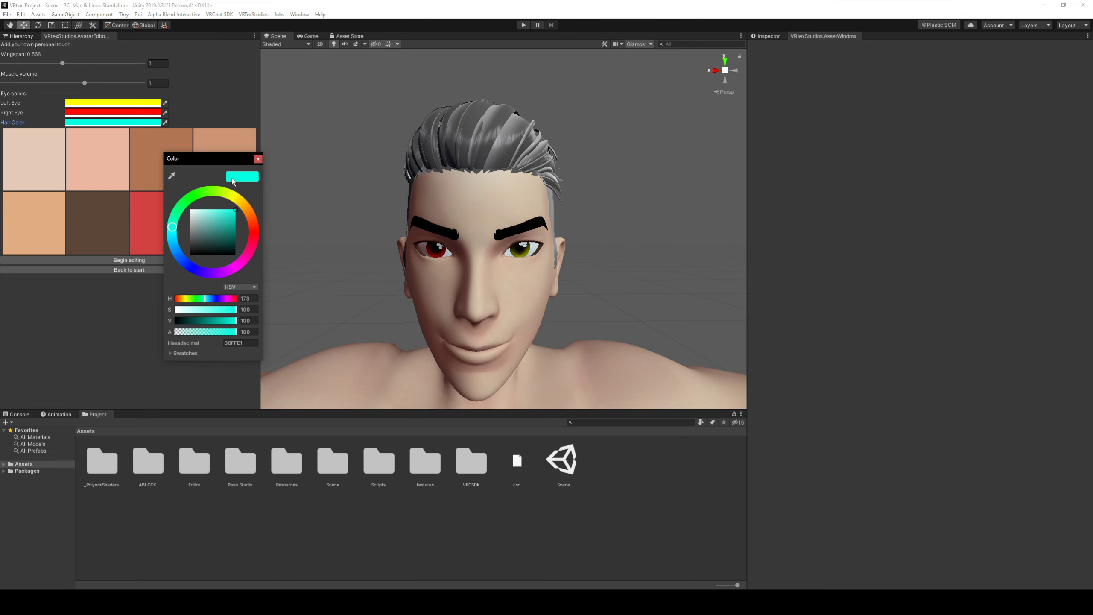
left_click_drag(224, 198, 218, 288)
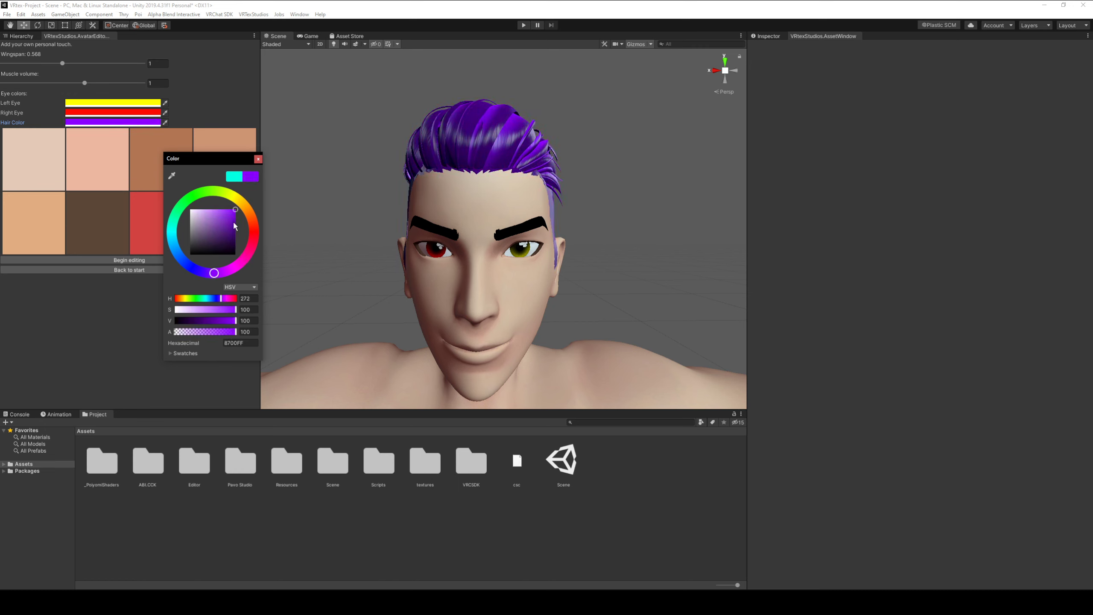
left_click_drag(234, 226, 220, 201)
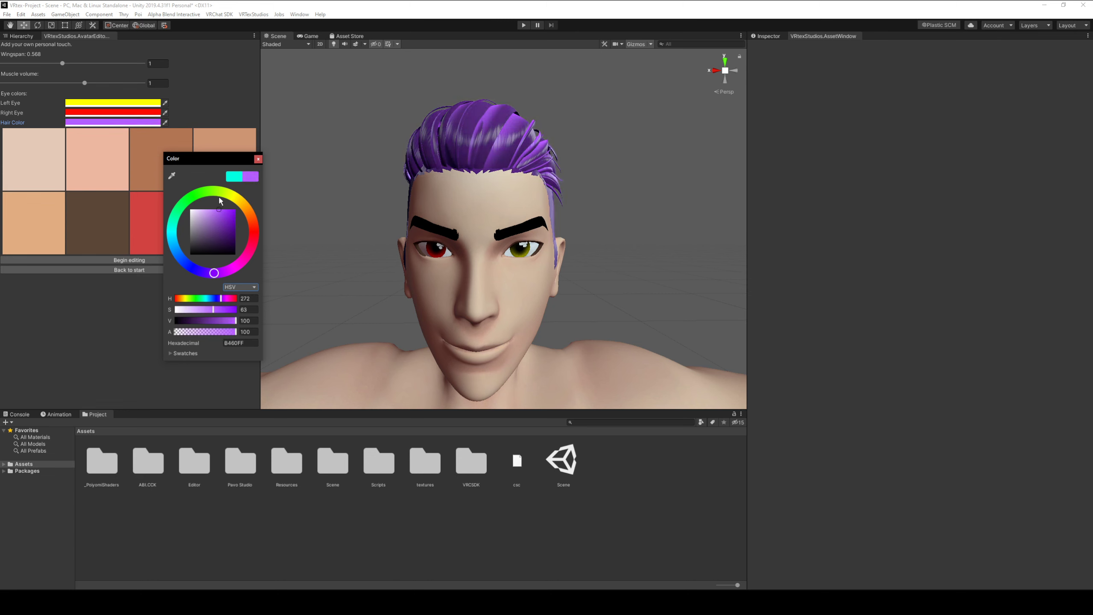
left_click(257, 159)
Step: Set the avatar's left eye color to light blue, about 00C9FF
left_click(113, 102)
left_click(174, 248)
mouse_move(173, 250)
left_mouse_down()
mouse_move(193, 270)
mouse_move(170, 224)
mouse_move(173, 246)
left_mouse_up()
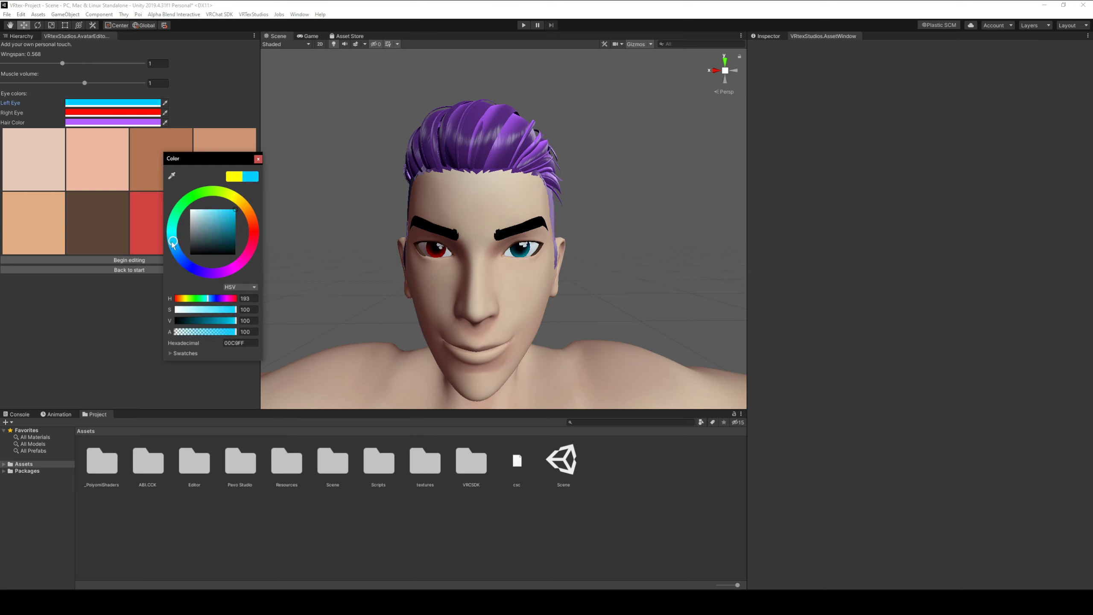
left_click(259, 160)
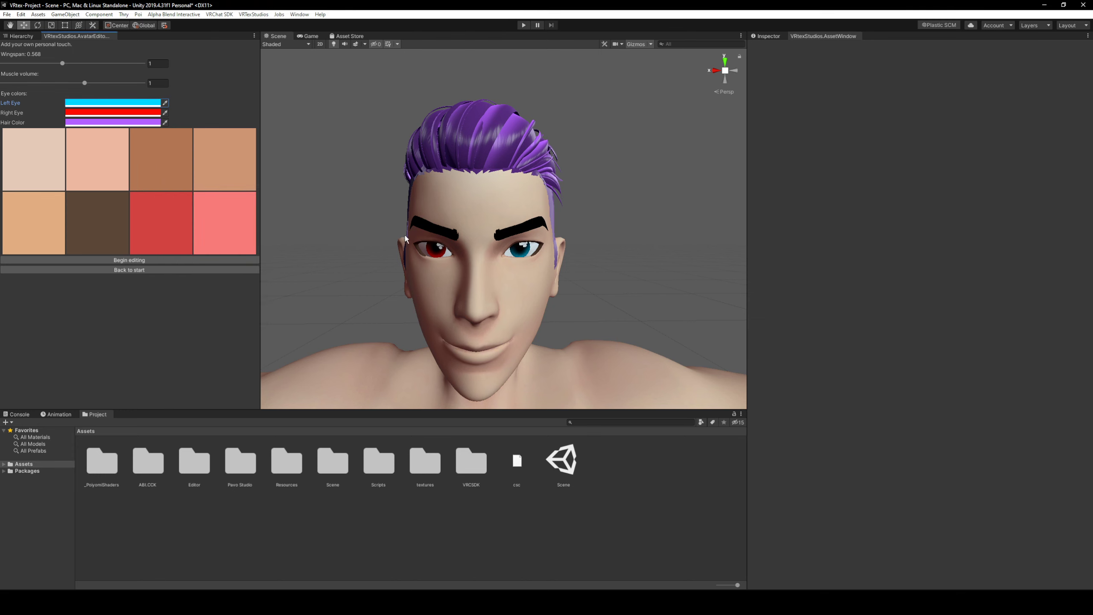
Step: Try the different skin tones on the avatar and apply the dark red one
scroll(405, 239, "down", 8)
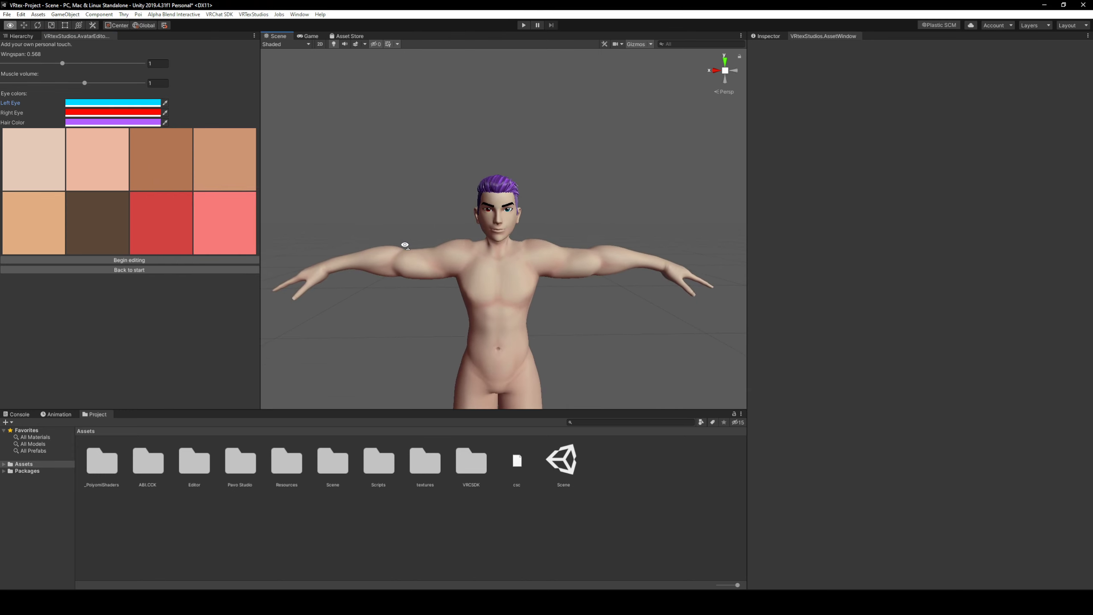
left_click_drag(405, 245, 402, 249, "alt")
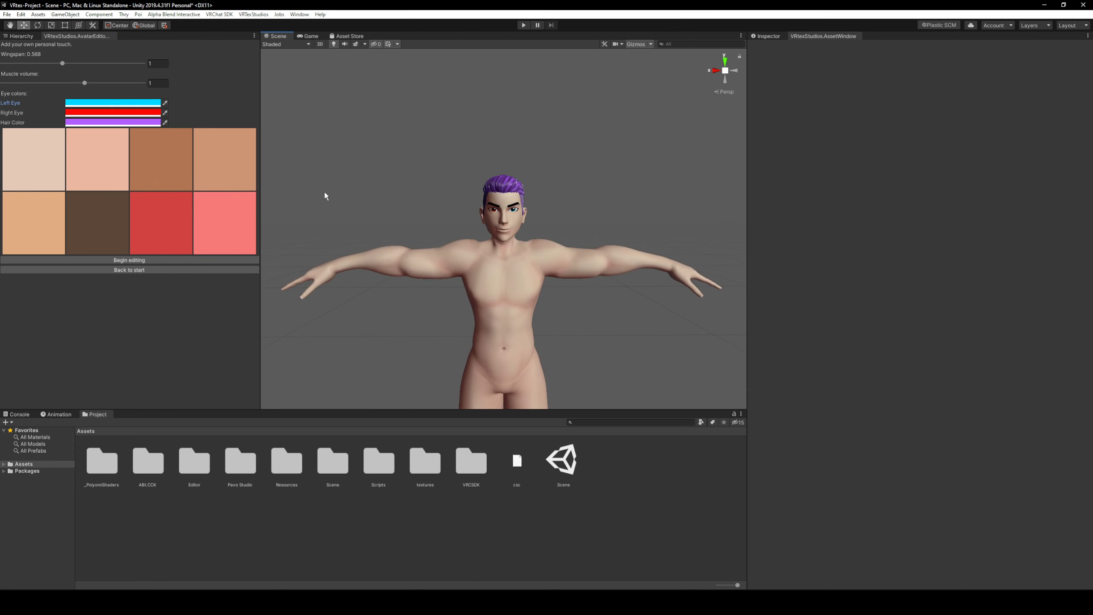
left_click_drag(325, 196, 361, 227, "alt")
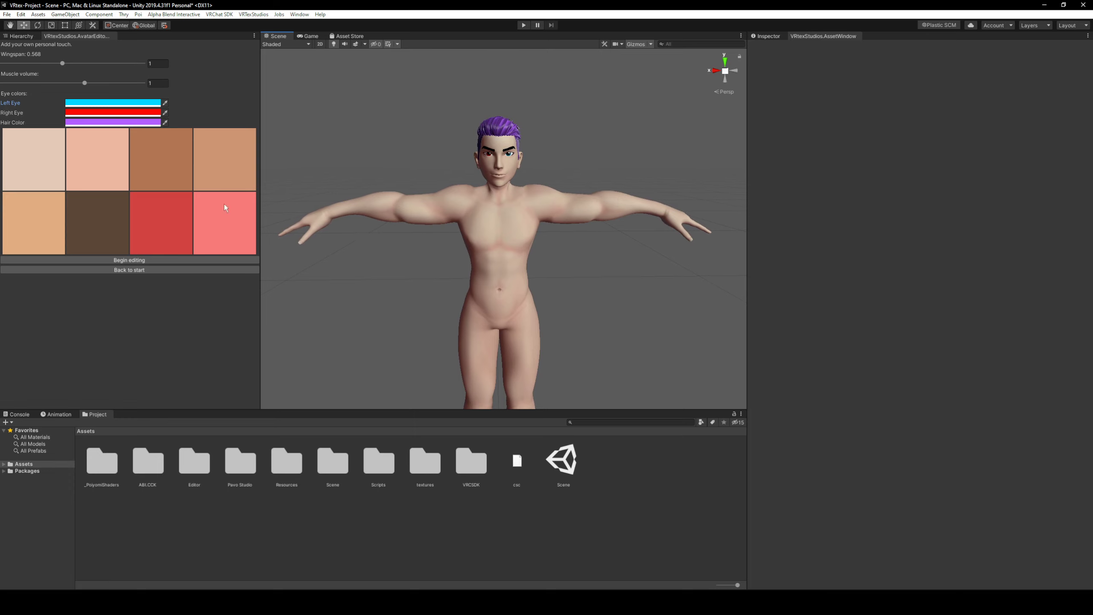
left_click(171, 212)
left_click(209, 212)
left_click(204, 180)
left_click(169, 176)
left_click(117, 209)
left_click(109, 174)
left_click(54, 199)
left_click(111, 218)
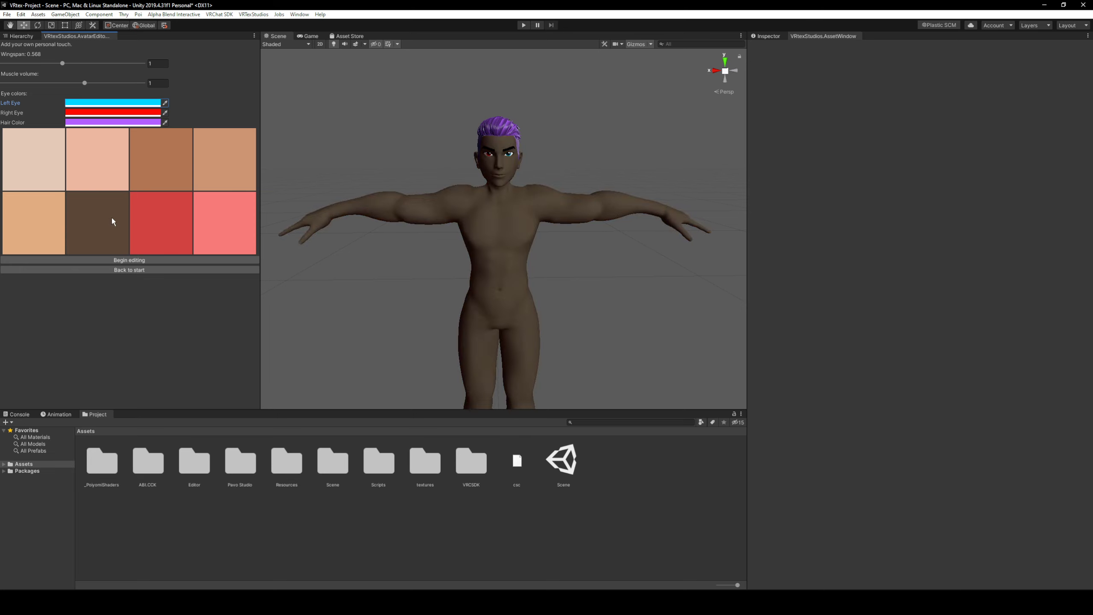
left_click(146, 217)
right_click_drag(326, 242, 285, 255)
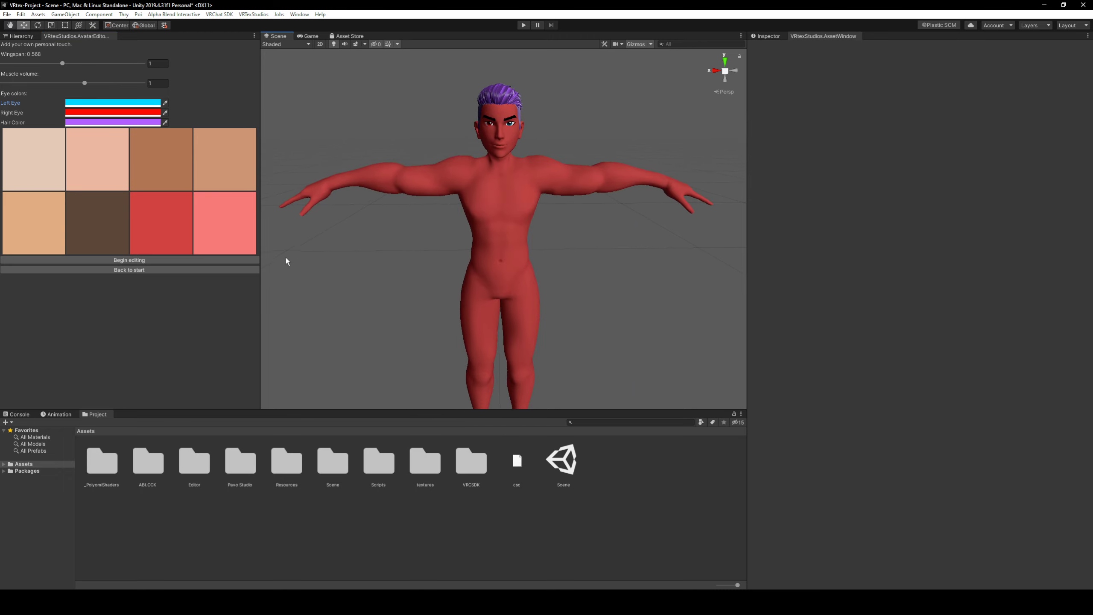
Step: Begin editing the avatar and raise the left shoulder's front and back bones to Y offsets of about 0.039 and 0.028
left_click(241, 261)
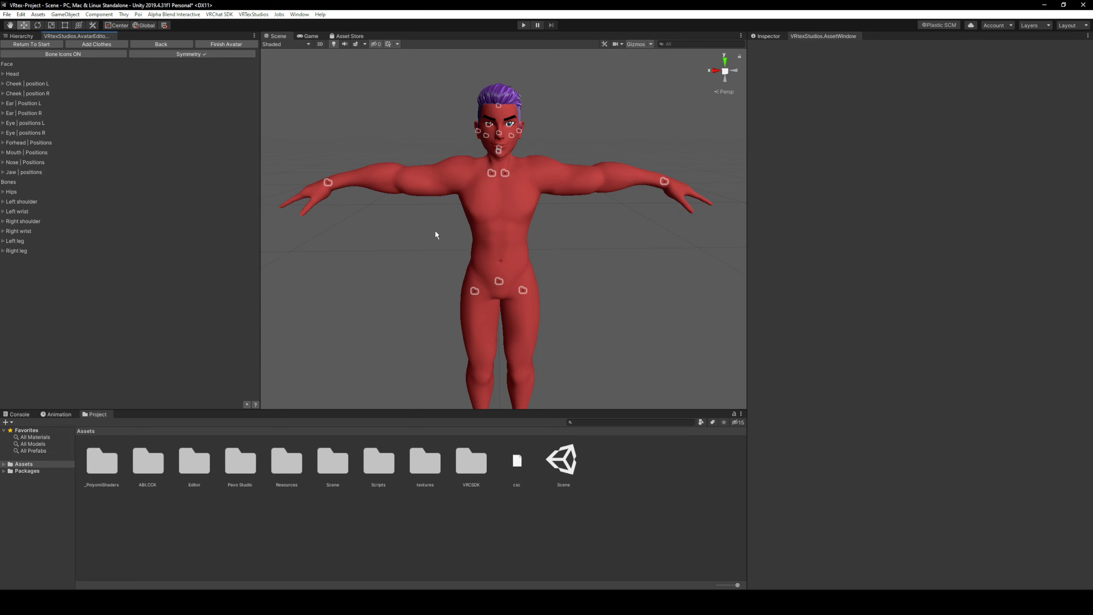
left_click(505, 174)
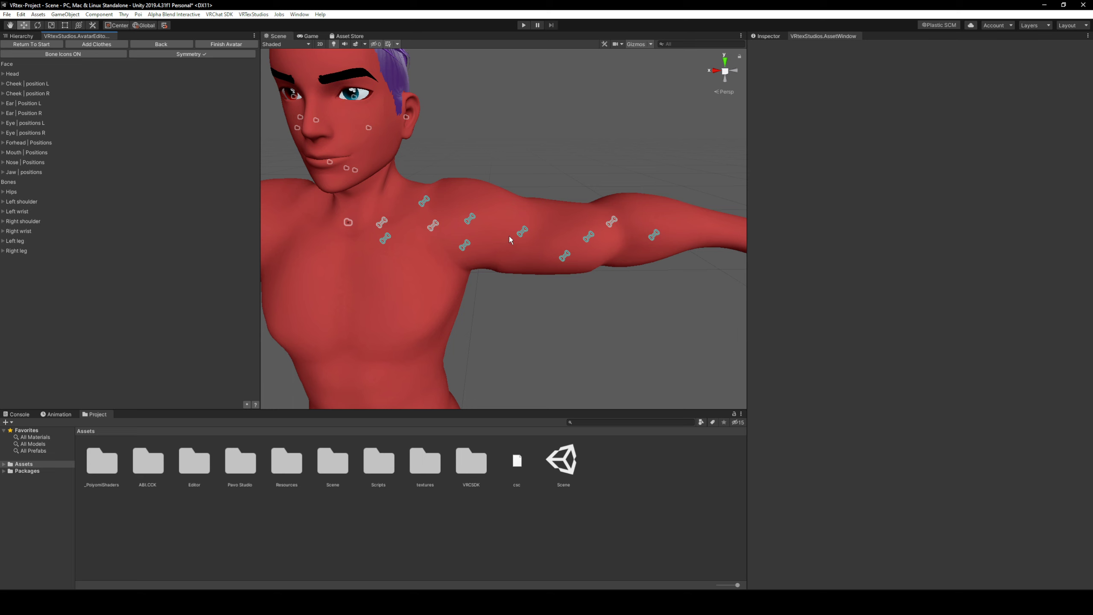
left_click(466, 247)
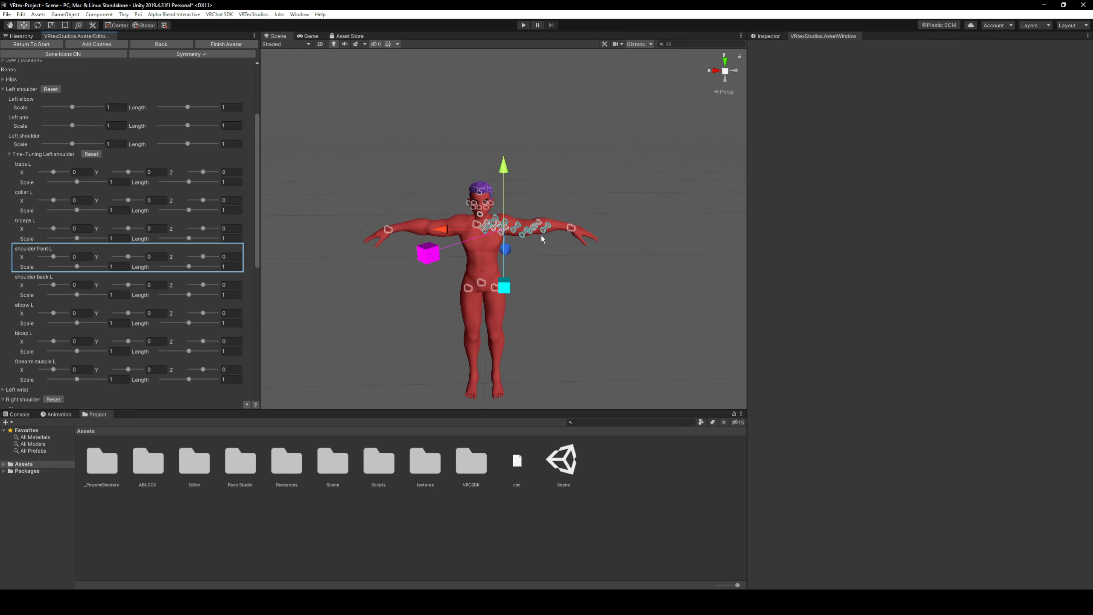
scroll(541, 235, "up", 2)
scroll(539, 236, "down", 1)
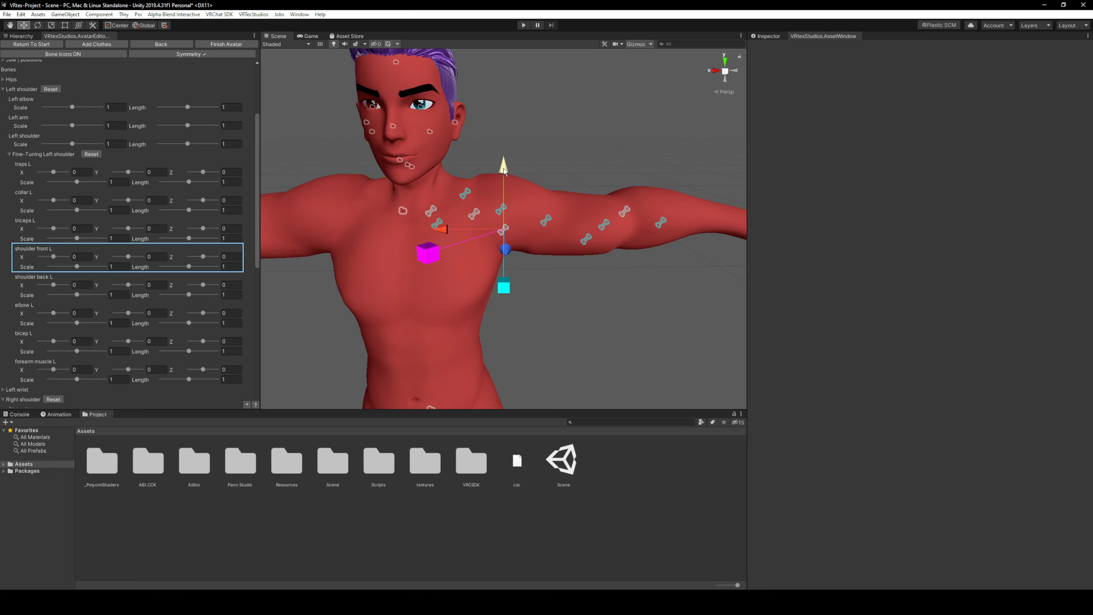
left_click_drag(505, 171, 558, 164)
left_click(503, 208)
scroll(530, 216, "down", 2)
Step: Increase the length of the left forearm muscle bone to about 1.43
right_click_drag(600, 186, 593, 202)
key("d")
key("w")
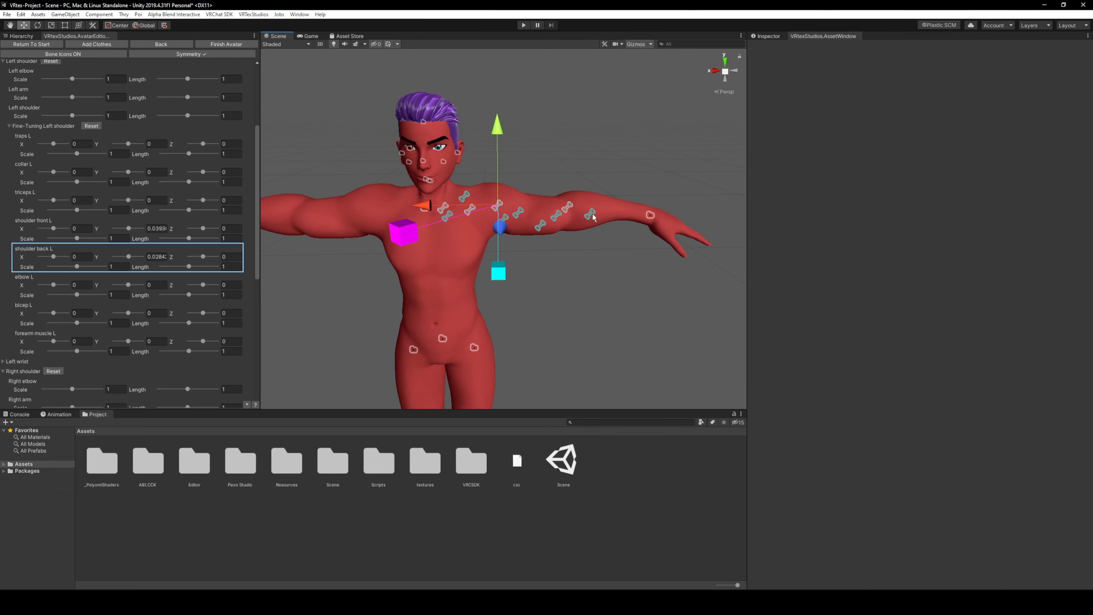
left_click(591, 214)
left_click_drag(561, 239, 532, 353)
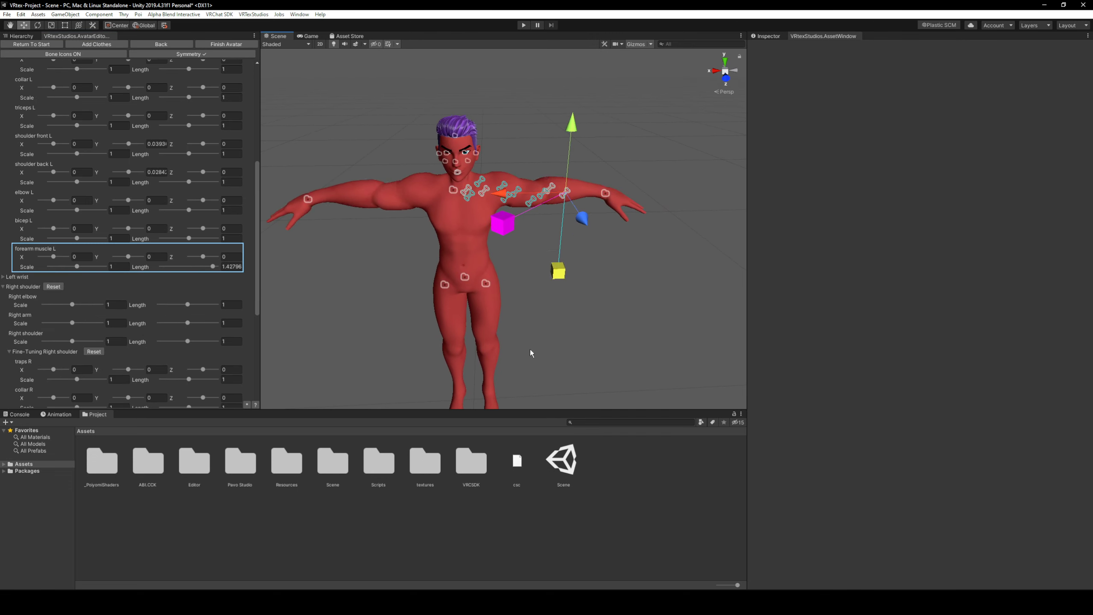
Step: Move the left forearm muscle bone to a Y offset of about 0.049 and adjust its length to about 1.41
left_click(506, 195)
left_click(631, 228)
key("w")
right_click_drag(668, 246, 644, 251)
key("d")
key("d")
mouse_move(468, 221)
right_mouse_down()
mouse_move(420, 225)
mouse_move(482, 221)
right_mouse_up()
key("w")
key("a")
left_click_drag(475, 227, 498, 228)
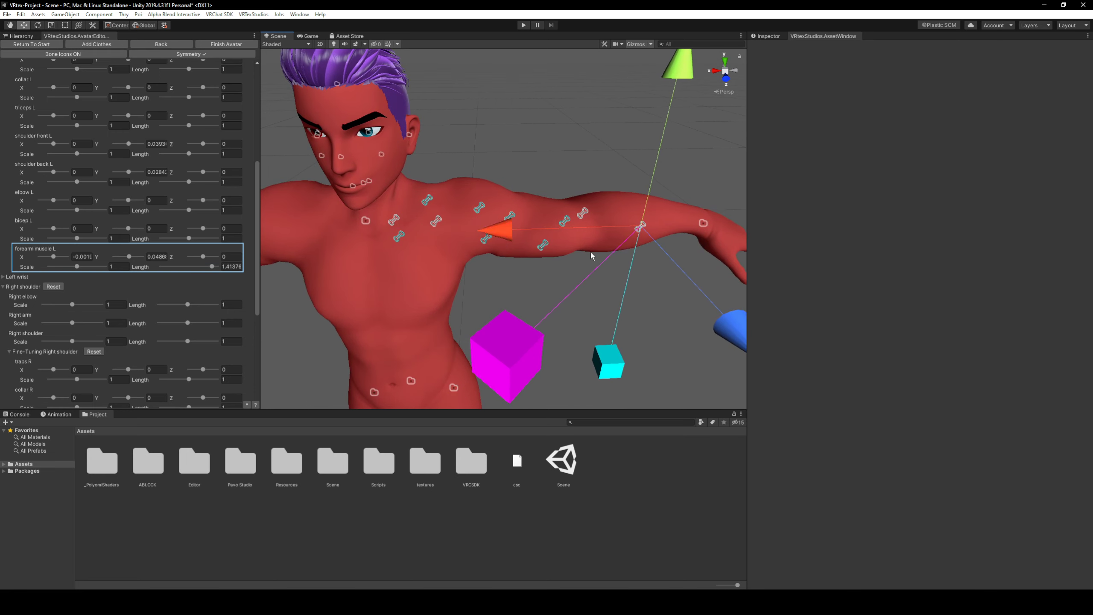
Step: Raise the left ear's tip bone to a Y offset of about 0.032
right_click_drag(591, 252, 620, 251)
key("a")
key("s")
right_click_drag(593, 176, 477, 194)
key("w")
key("s")
left_click(465, 188)
left_click_drag(566, 147, 562, 136)
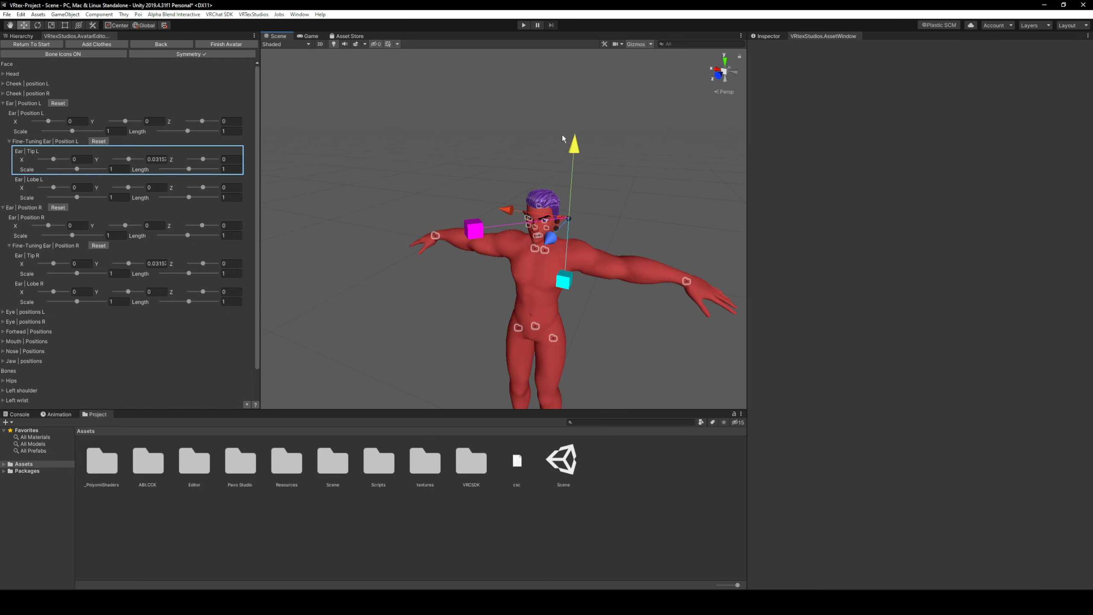
Step: Pull the left ear tip outward to an X offset of about 0.052 and lower its Y offset to about 0.013
key("w")
right_click_drag(544, 242, 579, 178)
left_click(568, 202)
key("s")
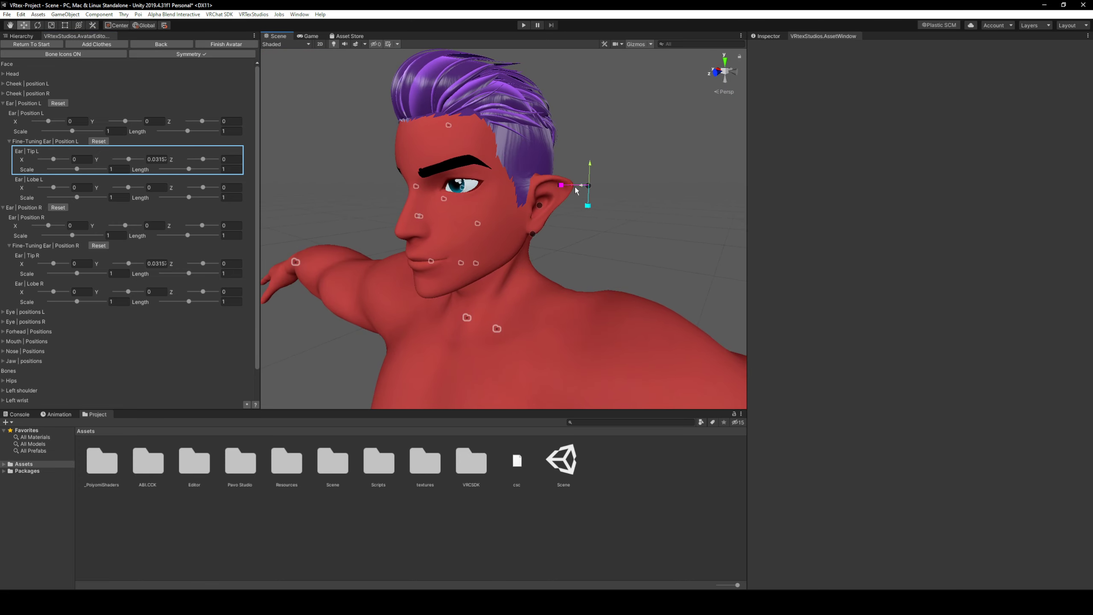
left_click_drag(582, 186, 619, 130)
left_click_drag(614, 172, 700, 171, "alt")
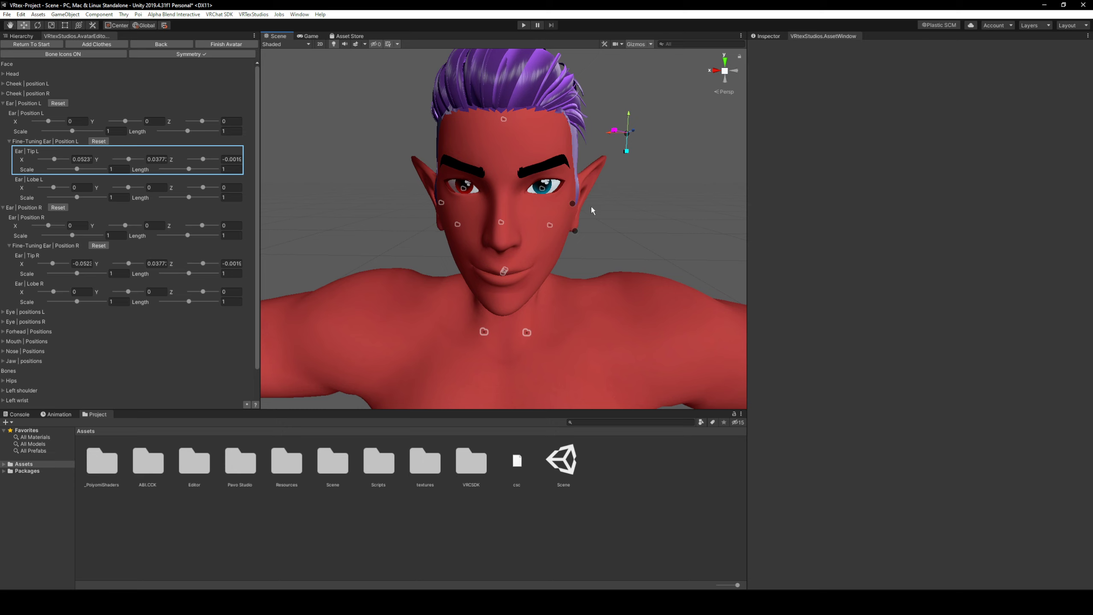
left_click_drag(628, 115, 540, 139)
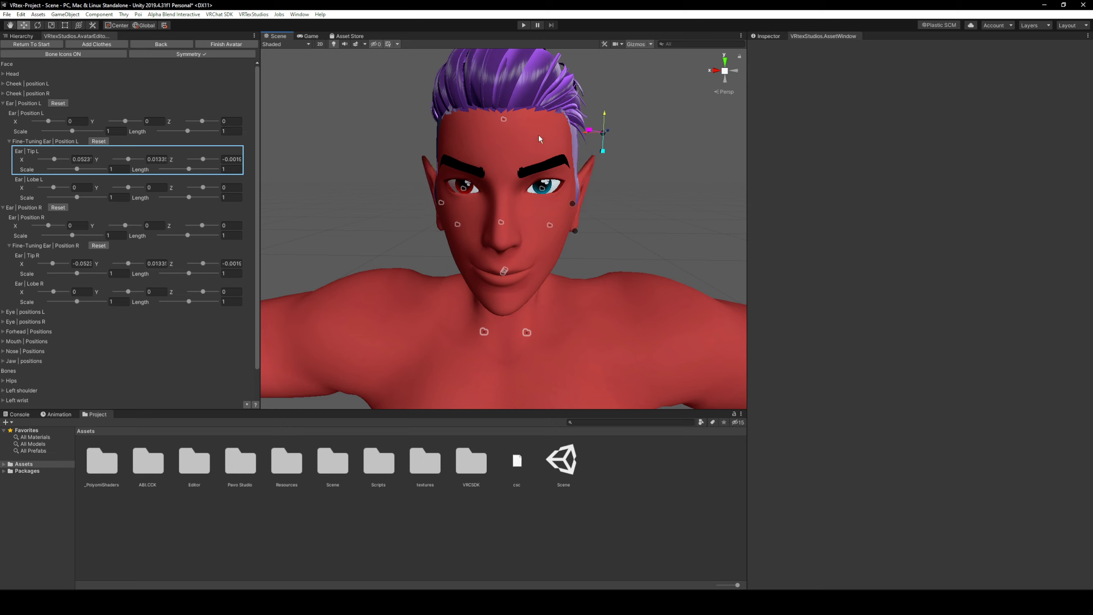
Step: Lower the left eye's lower-mid bone to a Y offset of about -0.003 and shrink its scale to about 0.87 and length to about 0.86
left_click(542, 187)
key("w")
right_click_drag(543, 187, 558, 238)
key("s")
key("w")
key("s")
left_click(515, 249)
key("s")
scroll(601, 247, "up", 2)
key("s")
key("s")
key("w")
key("s")
scroll(562, 232, "up", 1)
key("s")
key("s")
right_click_drag(563, 243, 501, 189)
key("w")
key("s")
scroll(577, 266, "up", 2)
key("s")
key("w")
key("d")
left_click_drag(510, 158, 511, 163)
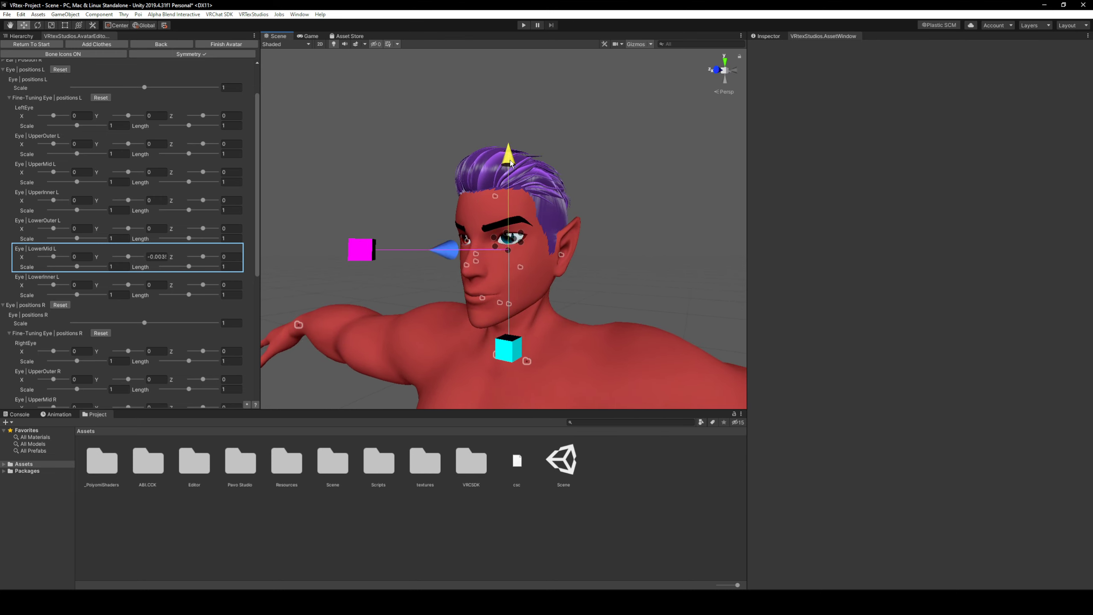
left_click_drag(508, 348, 508, 335)
left_click_drag(363, 252, 504, 259)
Step: Raise the lower-outer bone of the left eye
right_click_drag(504, 259, 441, 240)
left_click(482, 239)
key("s")
key("w")
key("d")
left_click_drag(495, 115, 498, 107)
Step: Fine-tune the left eye's lower-outer bone to a Y offset of about 0.008
right_click_drag(498, 108, 679, 211)
key("a")
key("w")
key("d")
key("a")
key("s")
left_click_drag(609, 96, 608, 87)
right_click_drag(641, 143, 646, 154)
left_click_drag(604, 78, 604, 86)
Step: Reduce the middle nose bridge bone's scale to about 0.51 and its length to about 0.73
key("s")
right_click_drag(649, 157, 594, 171)
key("d")
key("w")
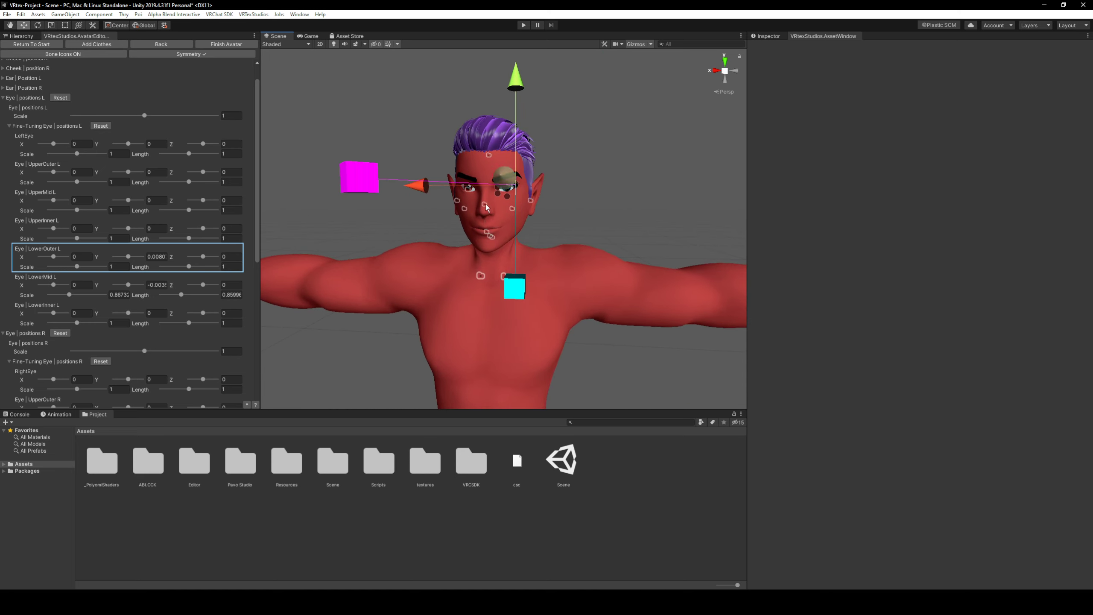
scroll(534, 231, "up", 5)
scroll(548, 232, "down", 3)
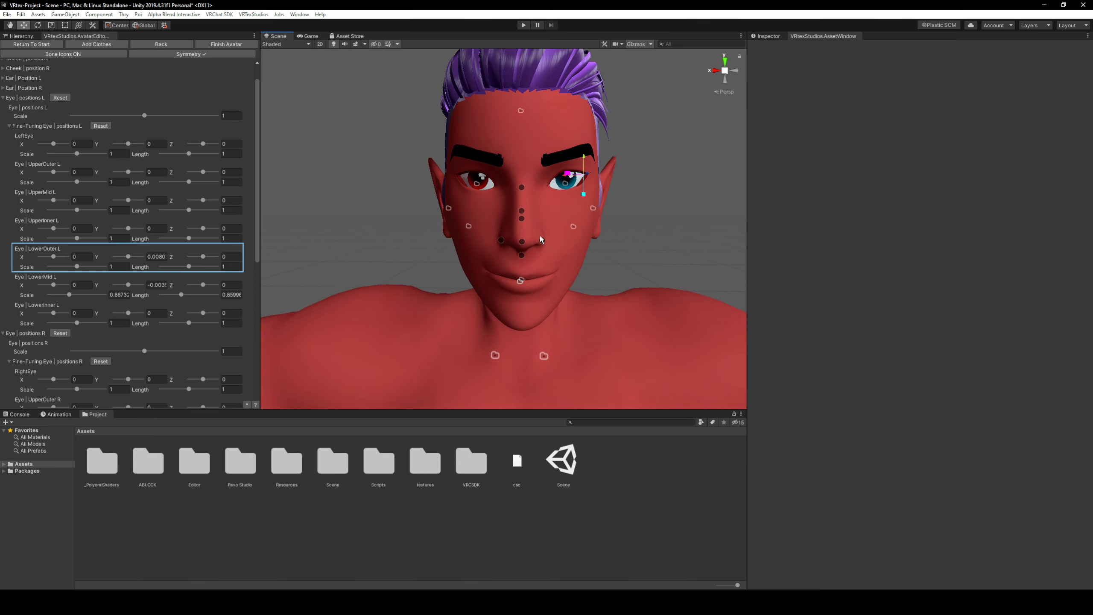
left_click(544, 241)
key("w")
mouse_move(543, 241)
right_mouse_down()
mouse_move(552, 244)
mouse_move(501, 247)
mouse_move(529, 251)
right_mouse_up()
key("w")
key("d")
key("s")
left_click(507, 243)
key("w")
left_click_drag(371, 217, 665, 235)
left_click_drag(510, 301, 513, 46)
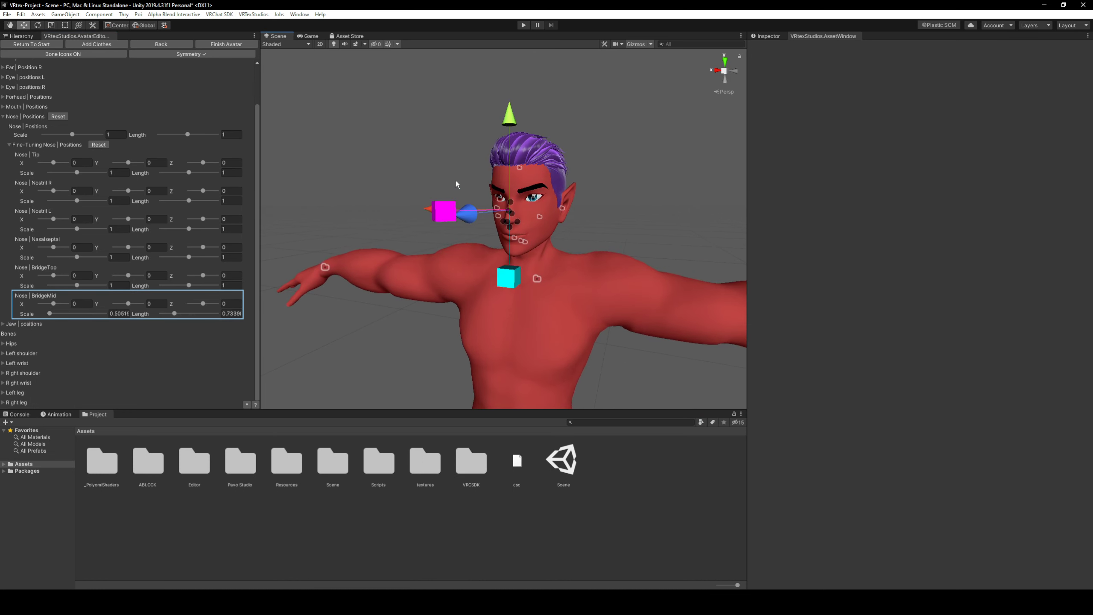
Step: Hide the bone icons to examine the reshaped face, and show them again
left_click(73, 55)
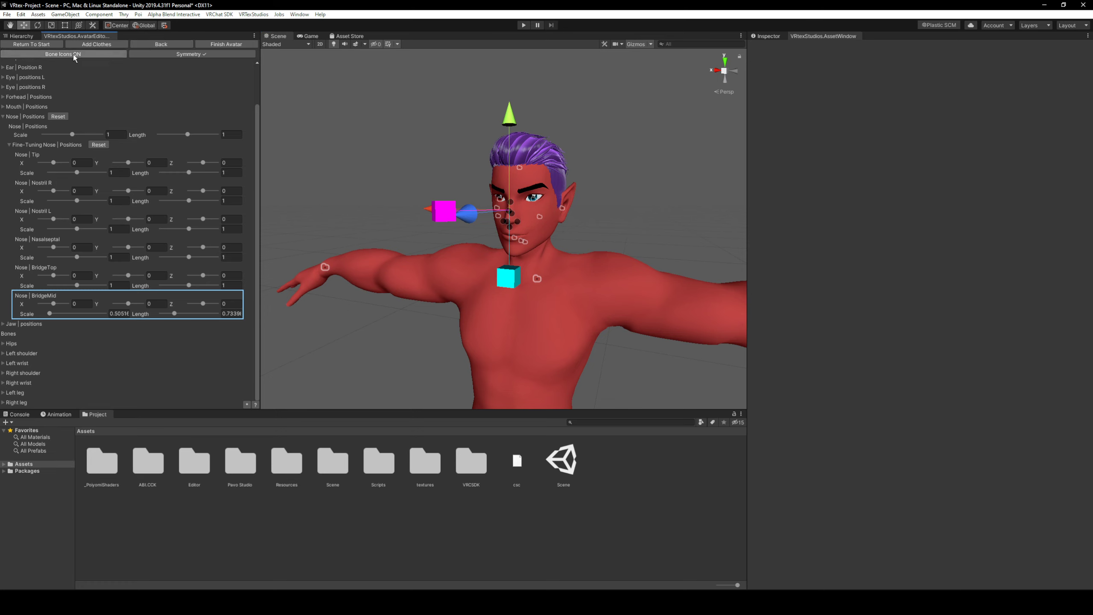
scroll(563, 159, "down", 5)
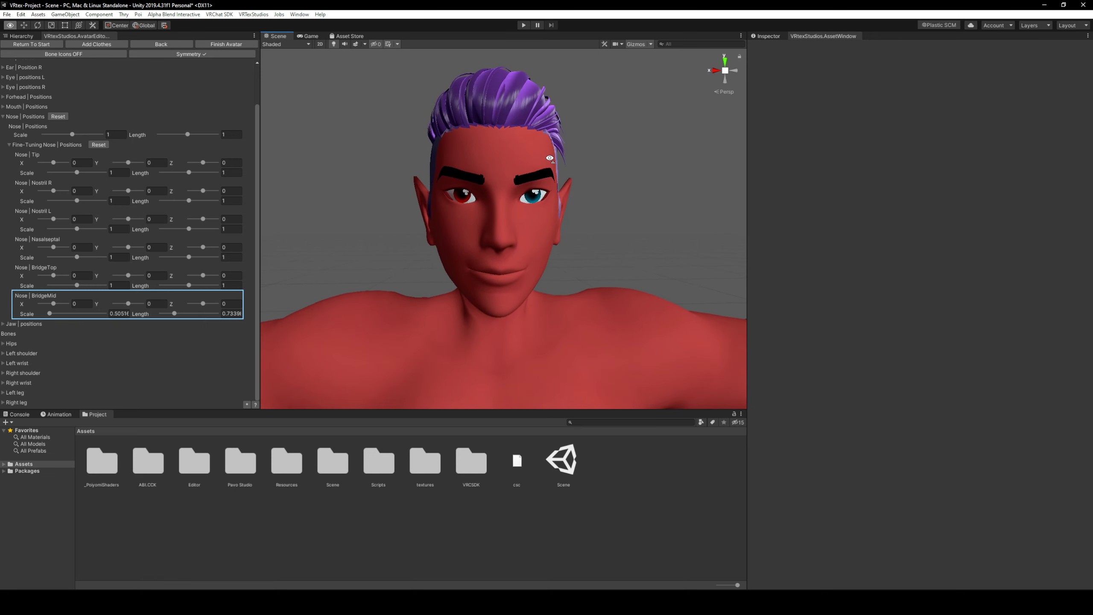
left_click(73, 54)
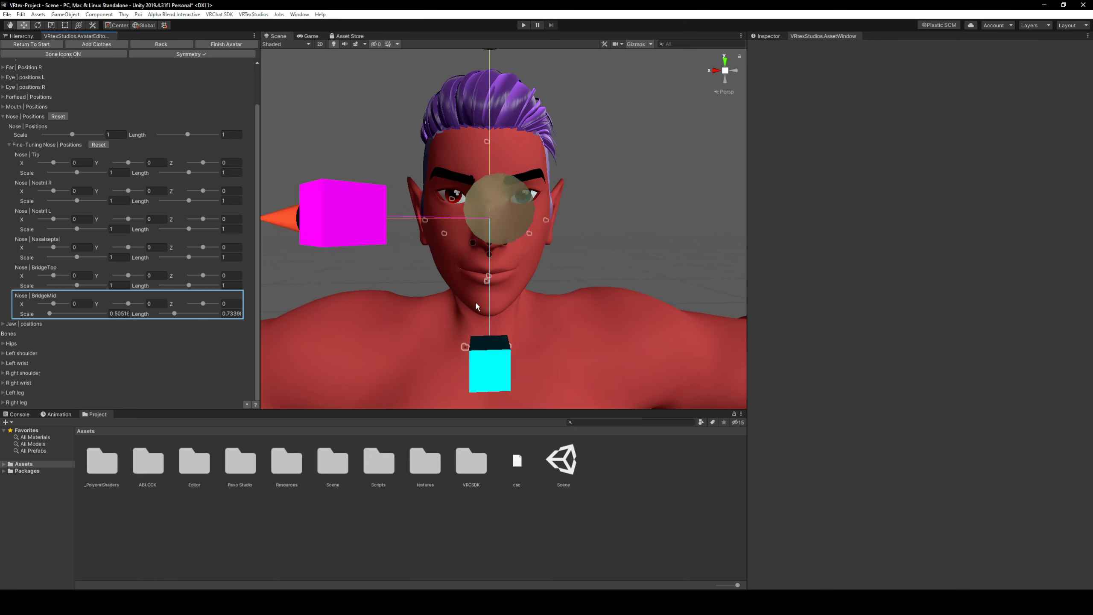
Step: Reduce the middle nose bridge bone's length further to about 0.51
scroll(497, 301, "down", 3)
scroll(502, 298, "up", 4)
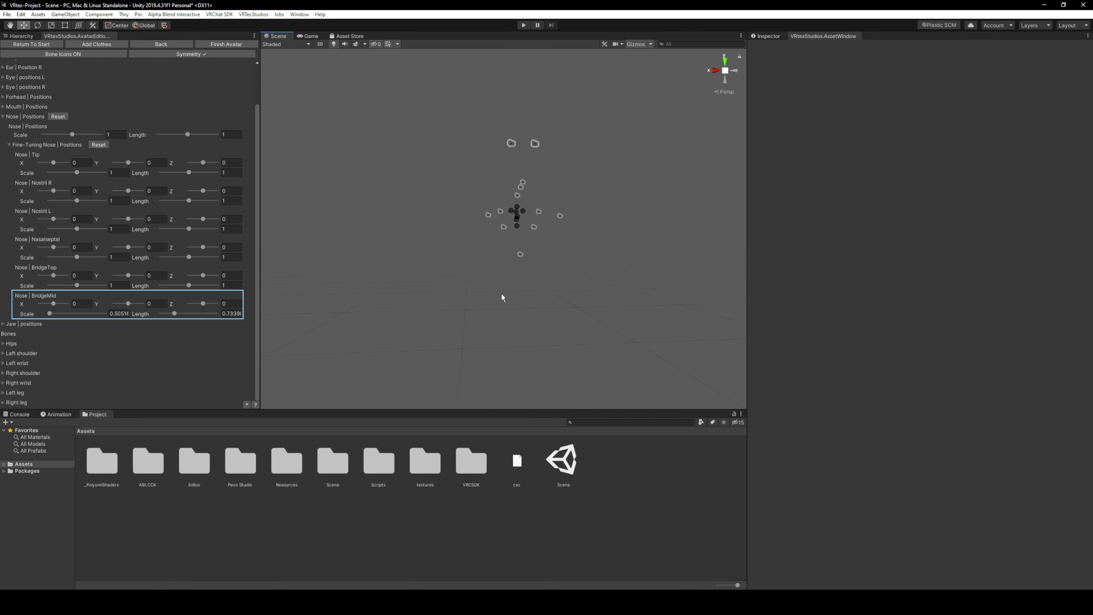
left_click_drag(502, 297, 424, 327, "alt")
scroll(490, 298, "down", 3)
scroll(424, 327, "down", 2)
left_click_drag(447, 292, 448, 270)
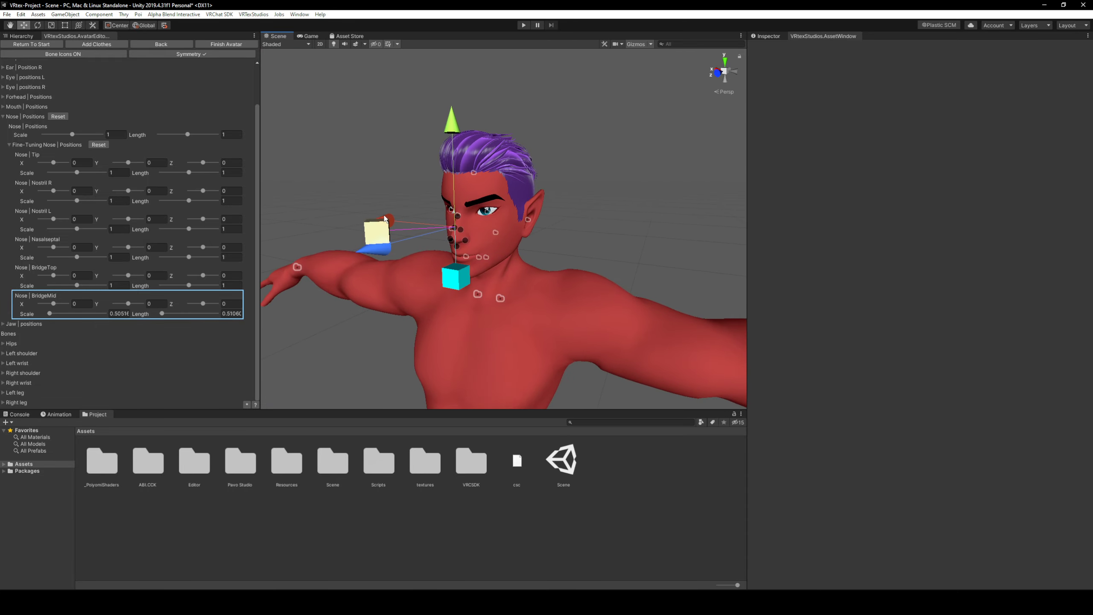
Step: Hide the bone icons, examine the narrowed nose bridge from the front, and show the icons again
left_click(38, 54)
left_click_drag(370, 168, 421, 171, "alt")
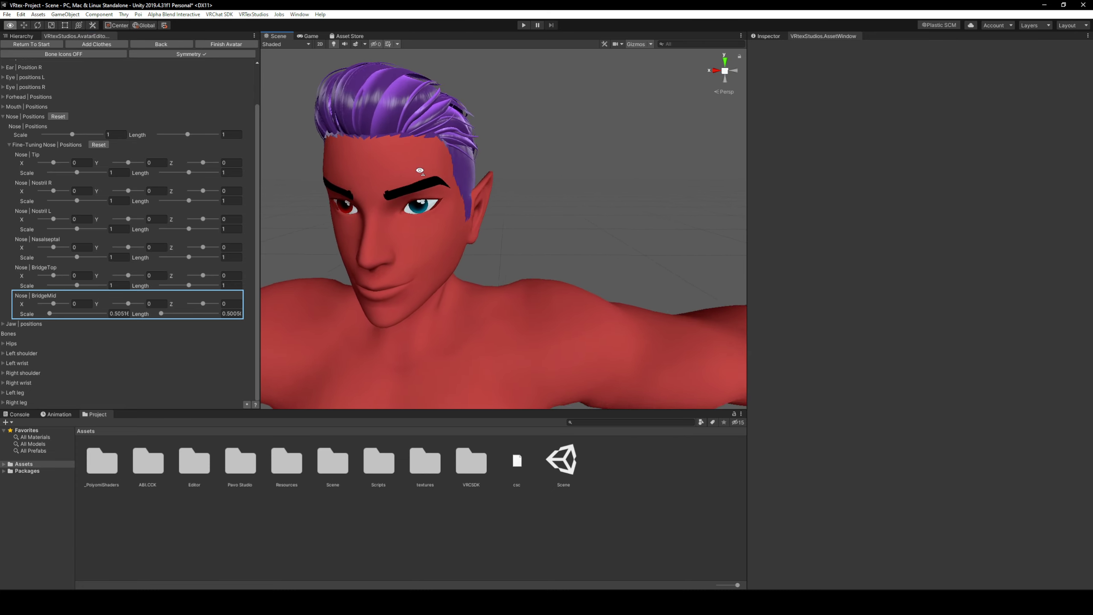
key("f")
left_click(56, 54)
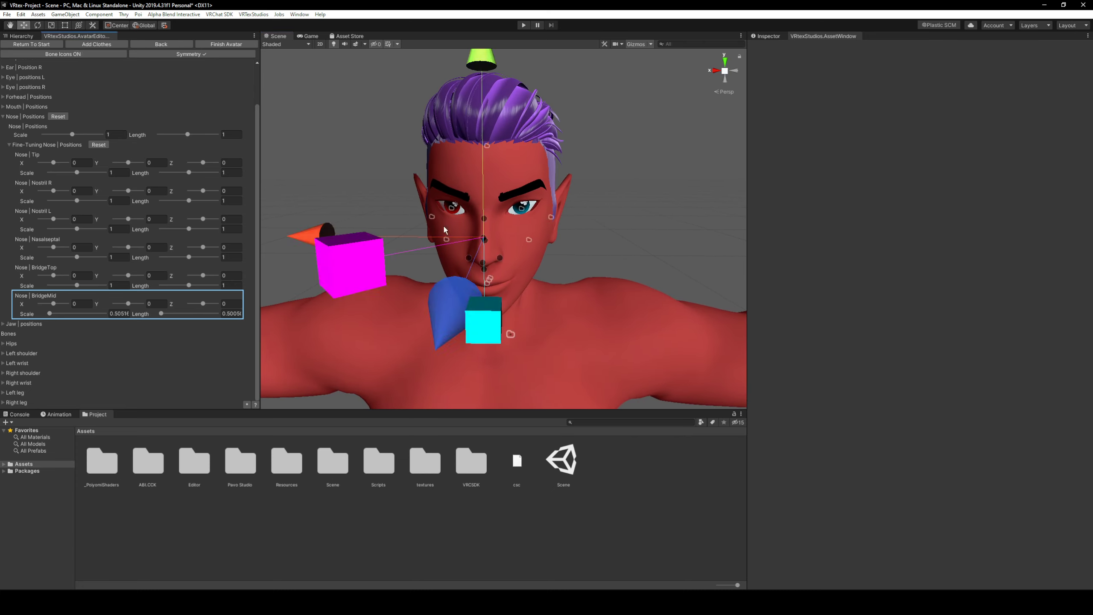
Step: Move the left nostril bone outward to an X offset of about 0.0025, with symmetry on
left_click(501, 257)
scroll(501, 258, "down", 8)
scroll(562, 258, "up", 4)
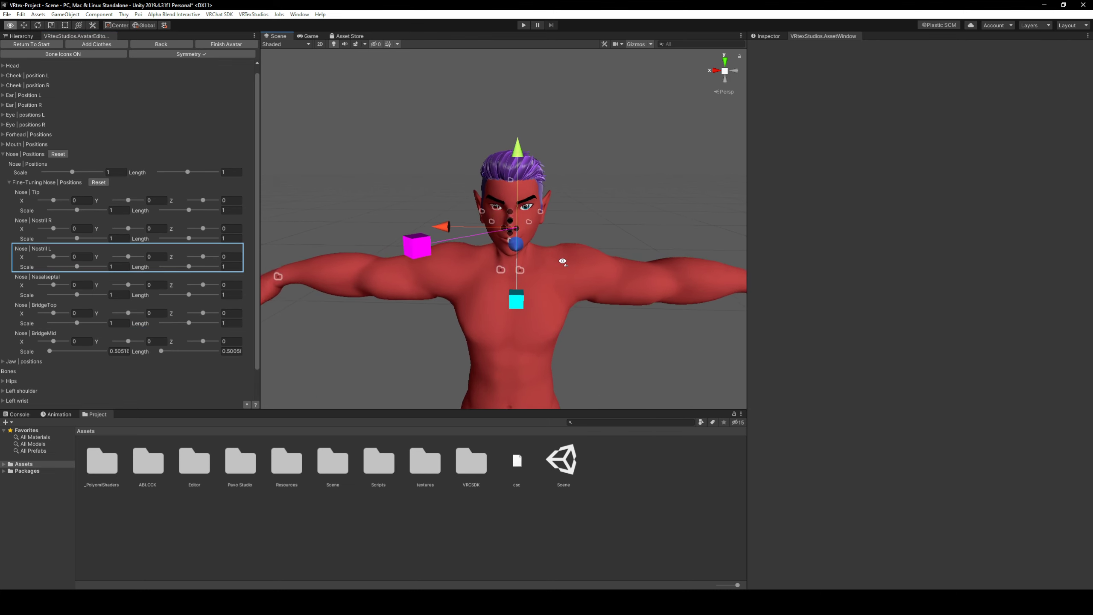
left_click_drag(446, 228, 438, 229)
right_click_drag(598, 256, 603, 256)
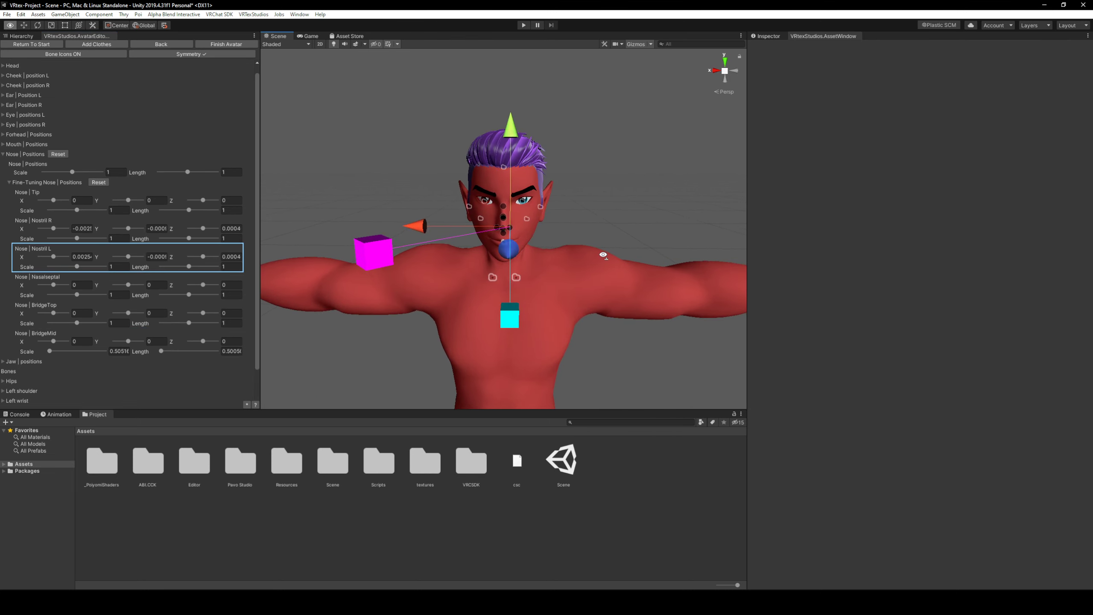
Step: Turn off the bone icons, inspect the adjusted nostrils up close, and turn the icons back on
left_click(104, 55)
mouse_move(510, 166)
right_mouse_down()
mouse_move(451, 152)
mouse_move(518, 152)
right_mouse_up()
key("w")
key("d")
key("a")
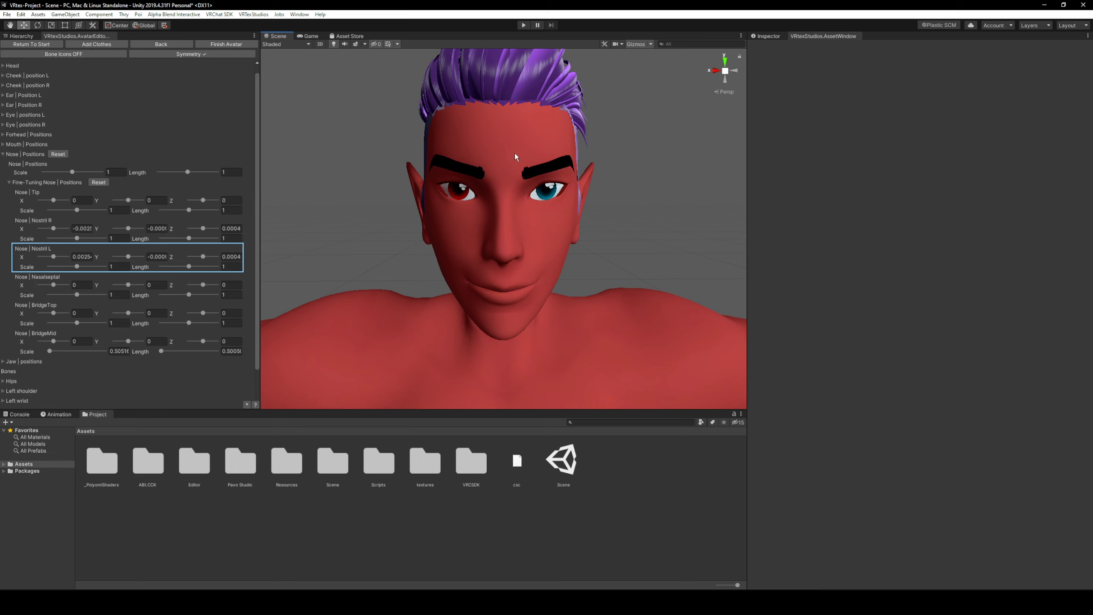
right_click_drag(571, 244, 527, 241)
key("s")
left_click(95, 54)
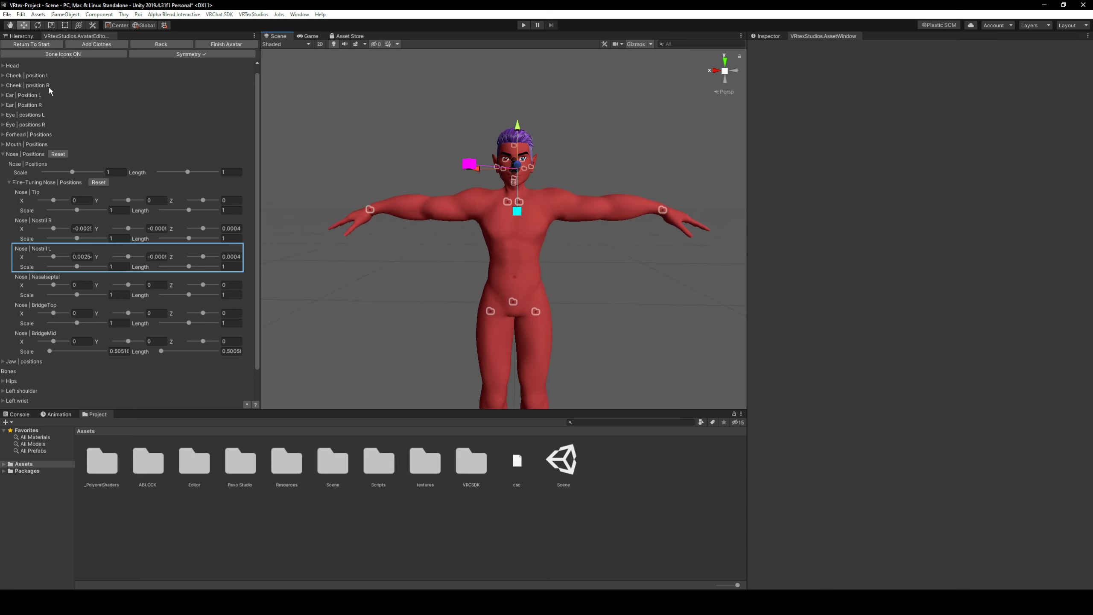
Step: Hide the bone icons and dress the avatar in Shoes Male, Sweat pants and Longsleeve
left_click(91, 56)
right_click_drag(470, 177, 467, 181)
key("s")
left_click(97, 44)
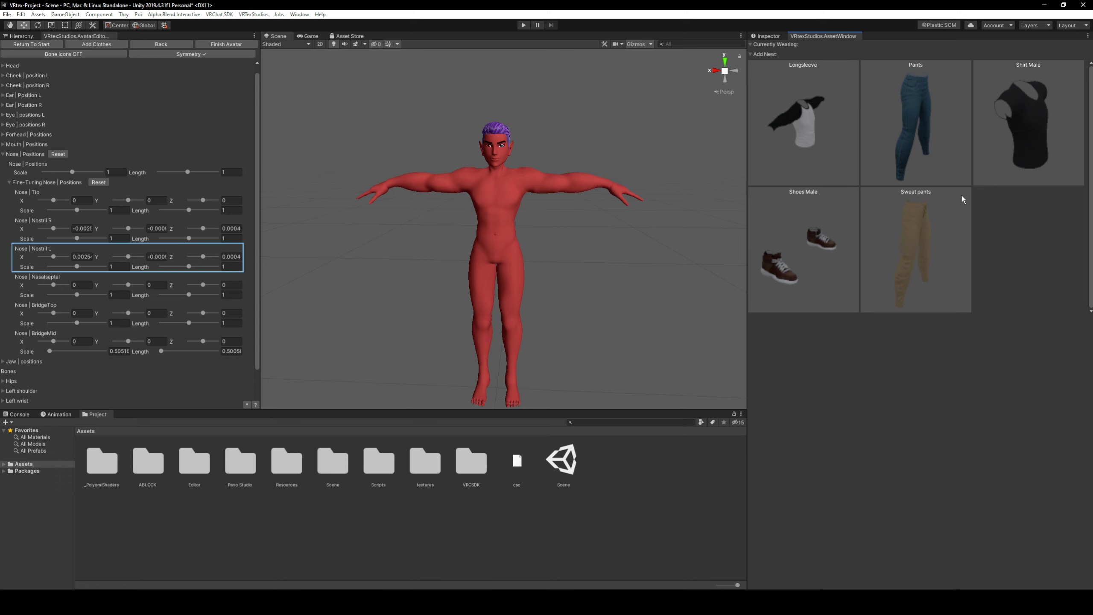
left_click(823, 229)
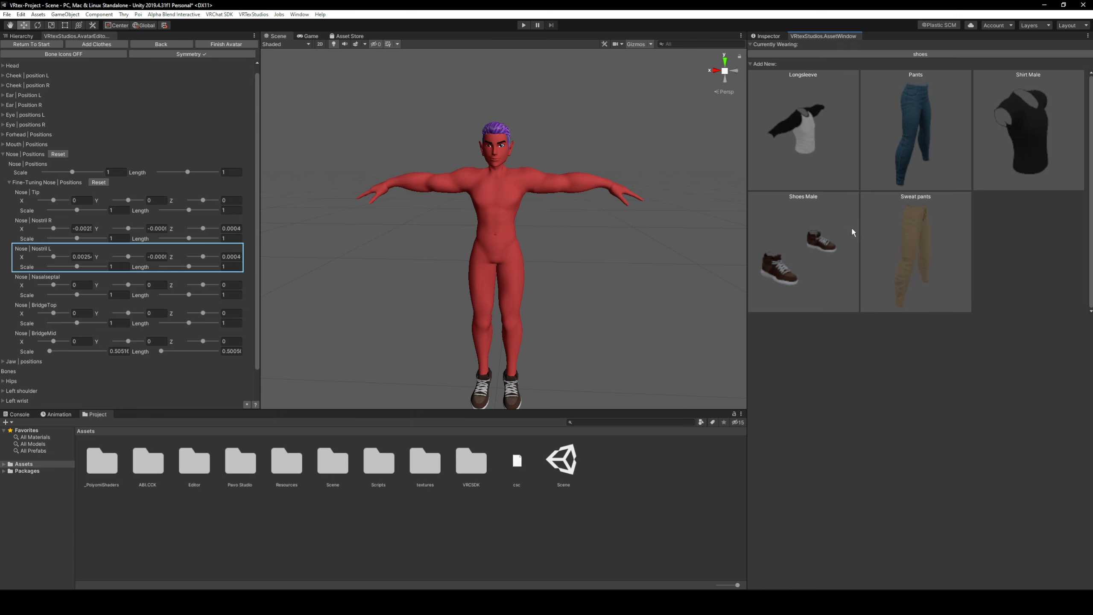
left_click(903, 237)
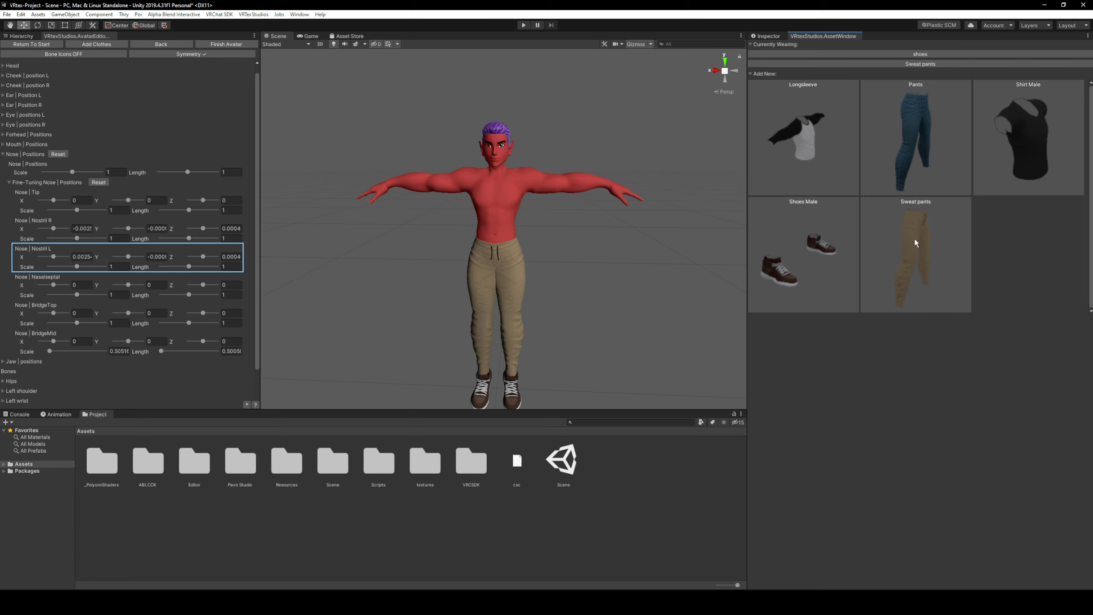
left_click(808, 136)
key("s")
right_click_drag(620, 206, 582, 212)
key("d")
key("w")
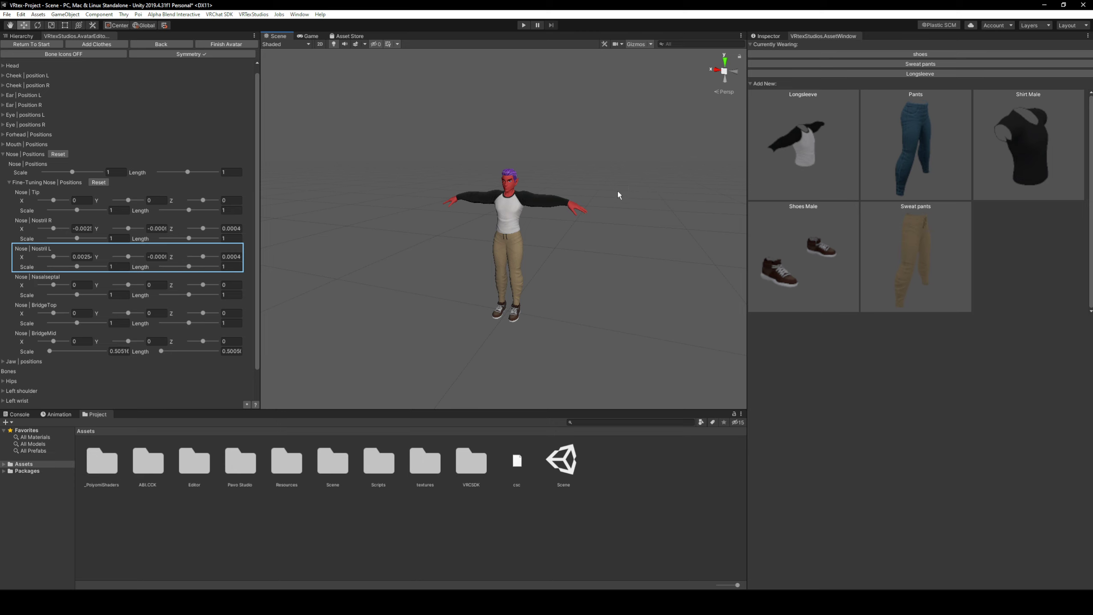
right_click_drag(576, 225, 586, 222)
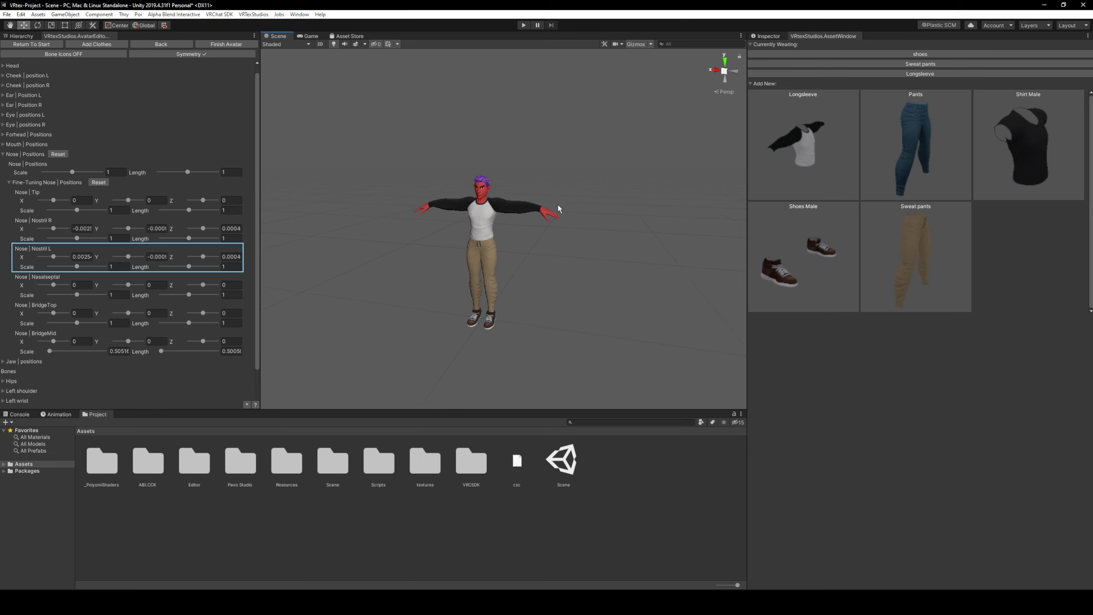
right_click_drag(558, 204, 550, 255)
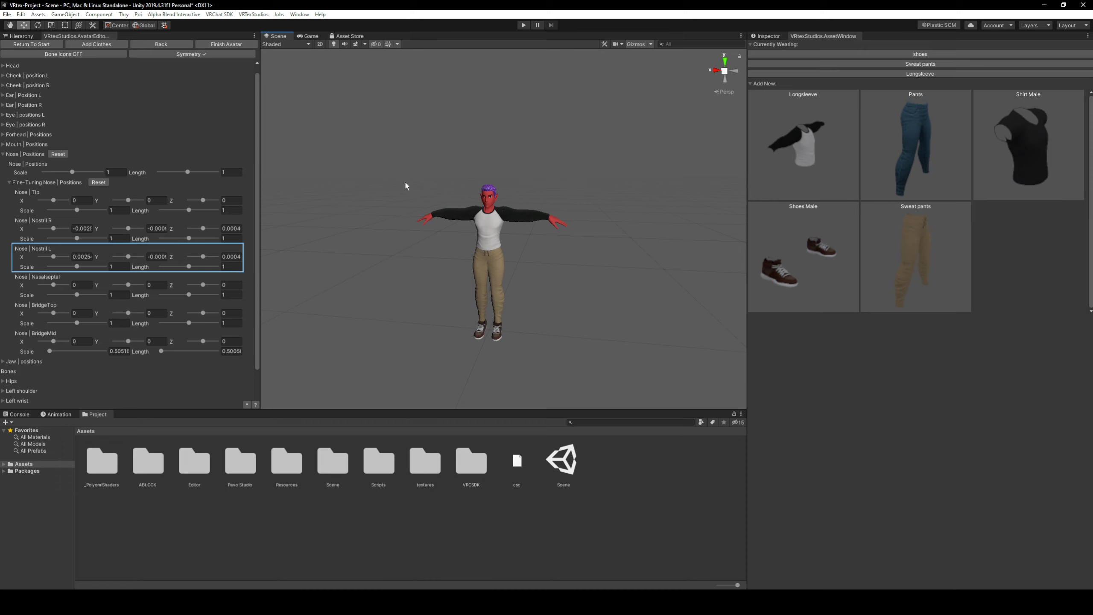
Step: Show the bone icons on the dressed avatar and expand the left leg's fine-tuning bones
left_click(84, 60)
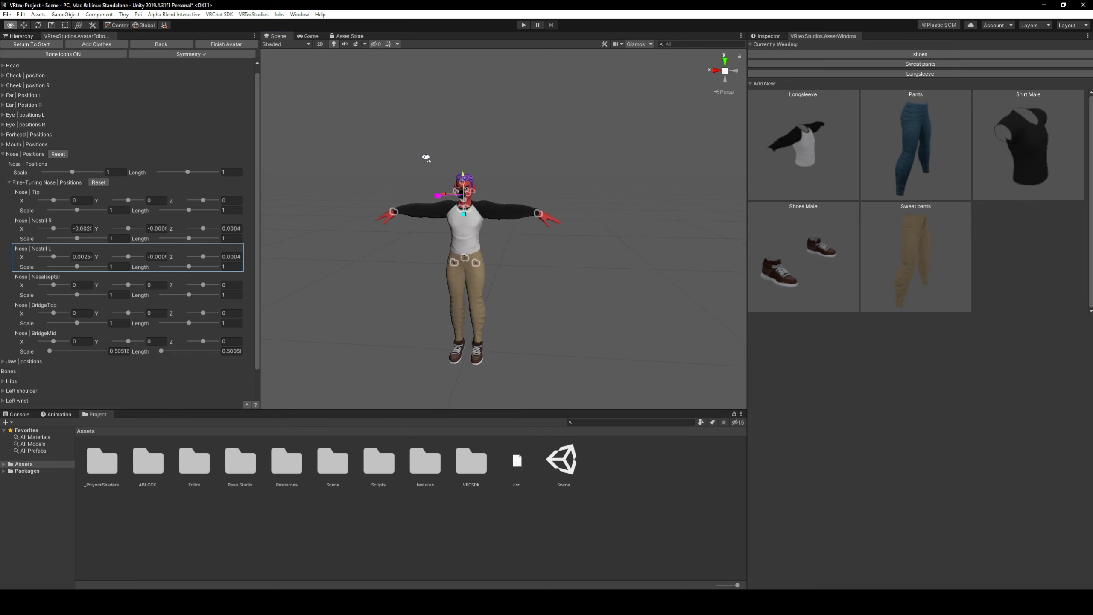
right_click_drag(458, 176, 463, 181)
scroll(503, 217, "up", 10)
right_click_drag(503, 217, 493, 223)
key("s")
left_click(470, 266)
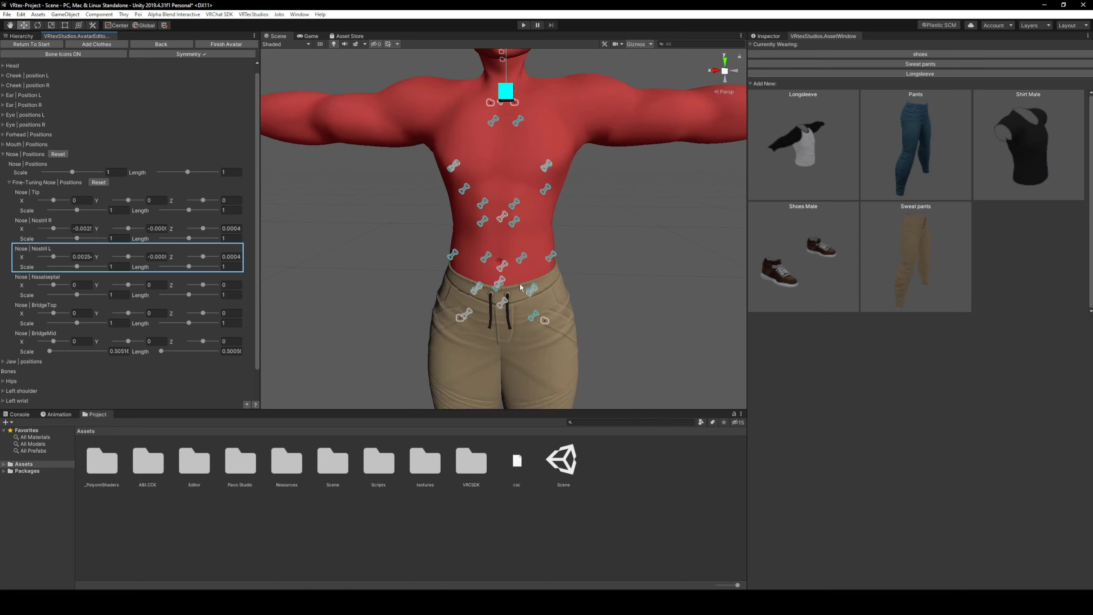
left_click(545, 321)
Step: Try to move the left leg's outer thigh fat bone, and undo the change
left_click(526, 171)
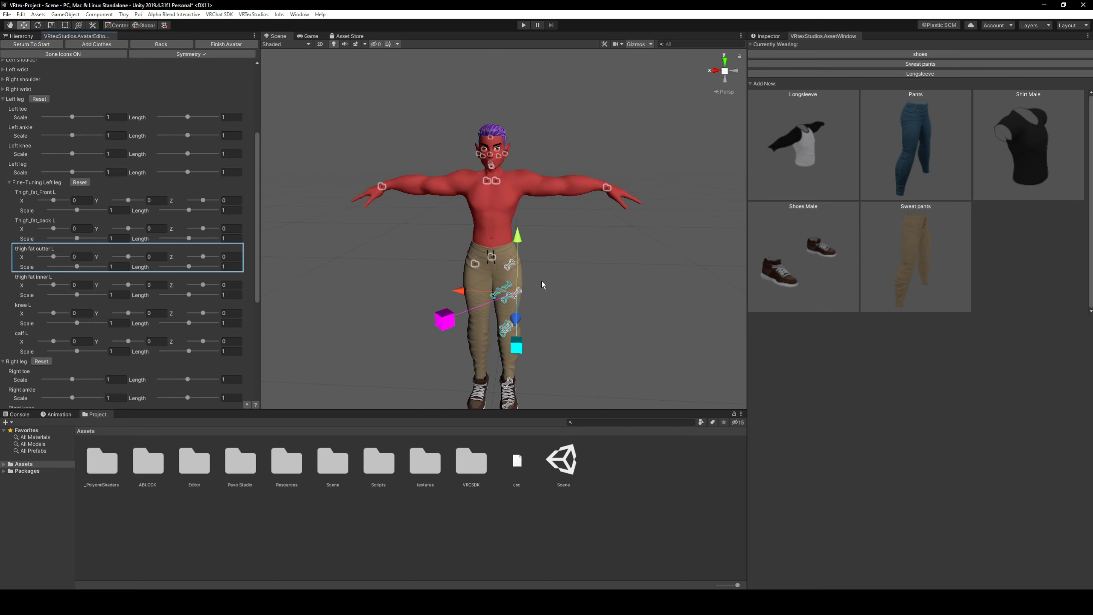
key("w")
right_click_drag(541, 281, 537, 307)
left_click_drag(526, 166, 523, 209)
key("ctrl+z")
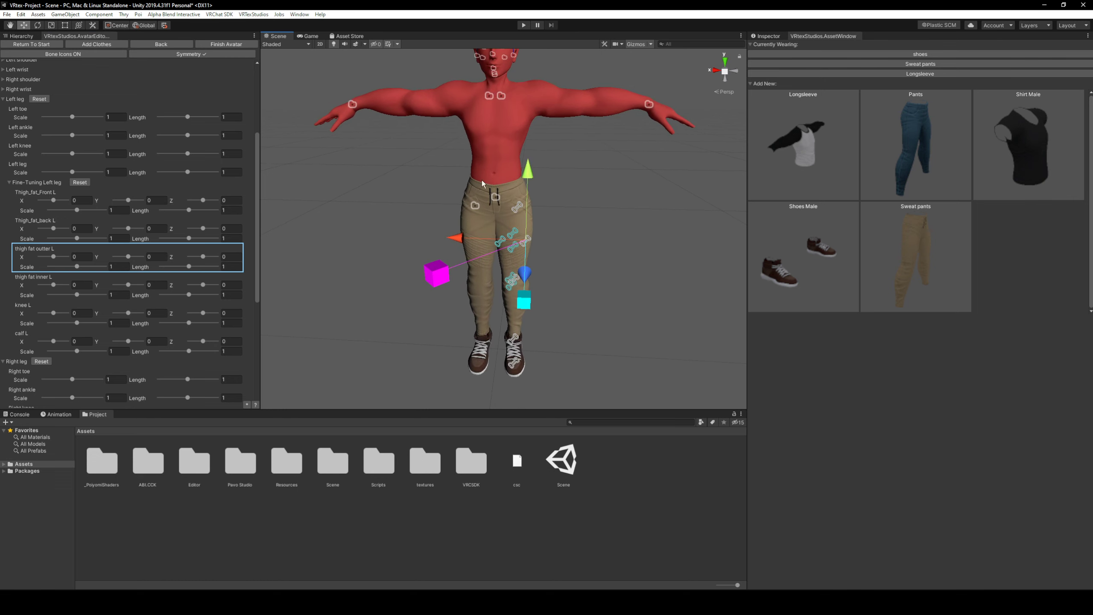
Step: Expand the torso bones and move the left lat bone to offsets of about X -0.047, Y 0.008 and Z 0.014
left_click(495, 197)
right_click_drag(590, 253, 488, 221)
key("s")
left_click(540, 232)
key("w")
key("d")
scroll(545, 224, "down", 2)
key("s")
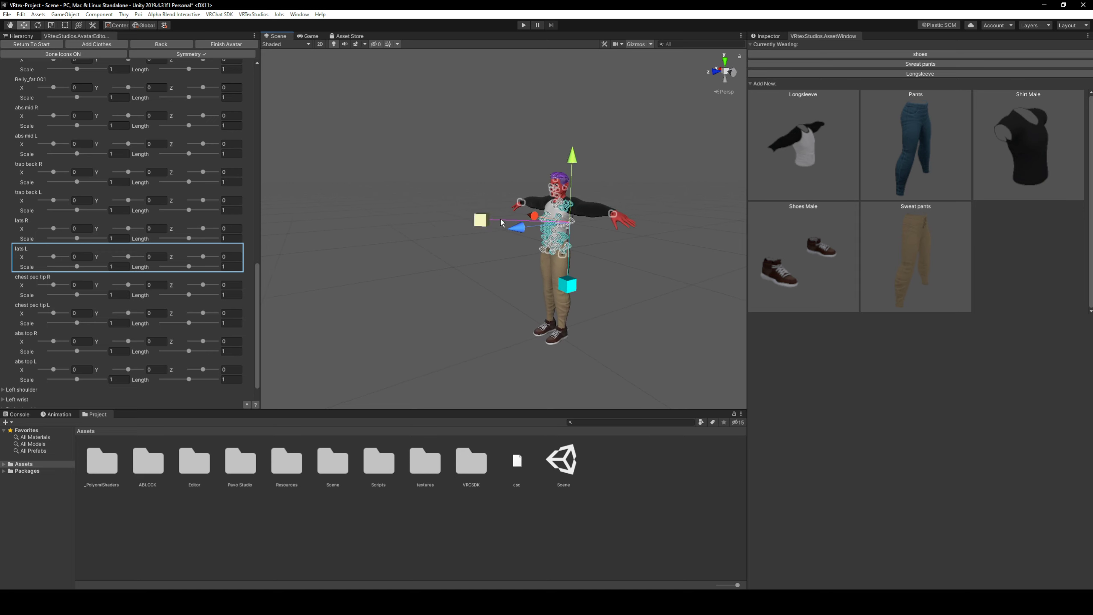
left_click_drag(528, 217, 531, 217)
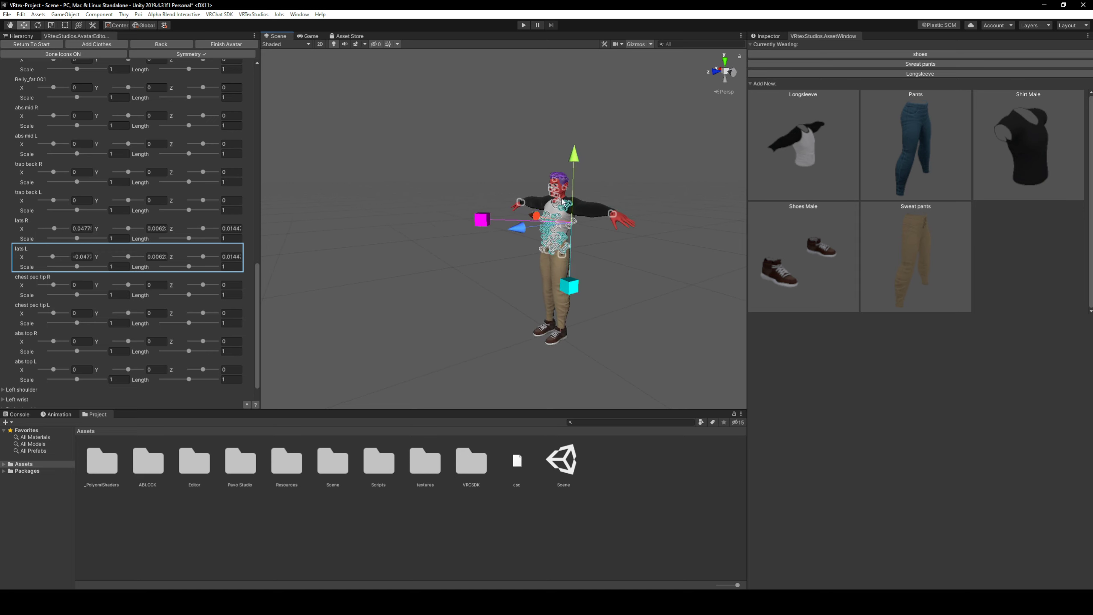
Step: Hide the bone icons and examine how the shirt fits the reshaped lats
right_click_drag(630, 219, 739, 211)
key("w")
key("a")
scroll(628, 213, "up", 3)
key("w")
key("s")
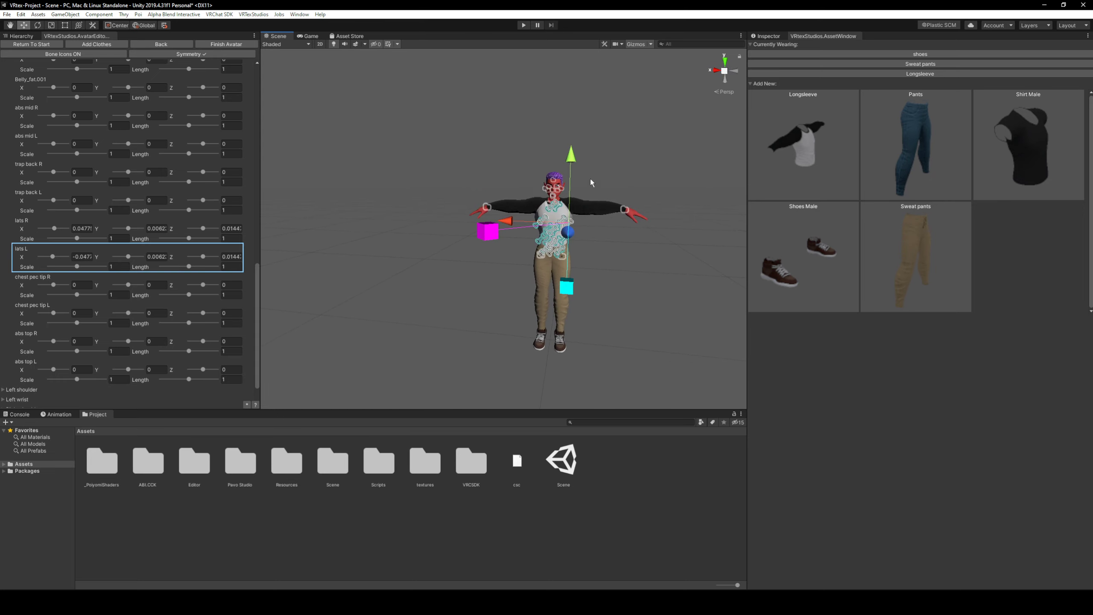
left_click(64, 54)
right_click_drag(392, 129, 494, 144)
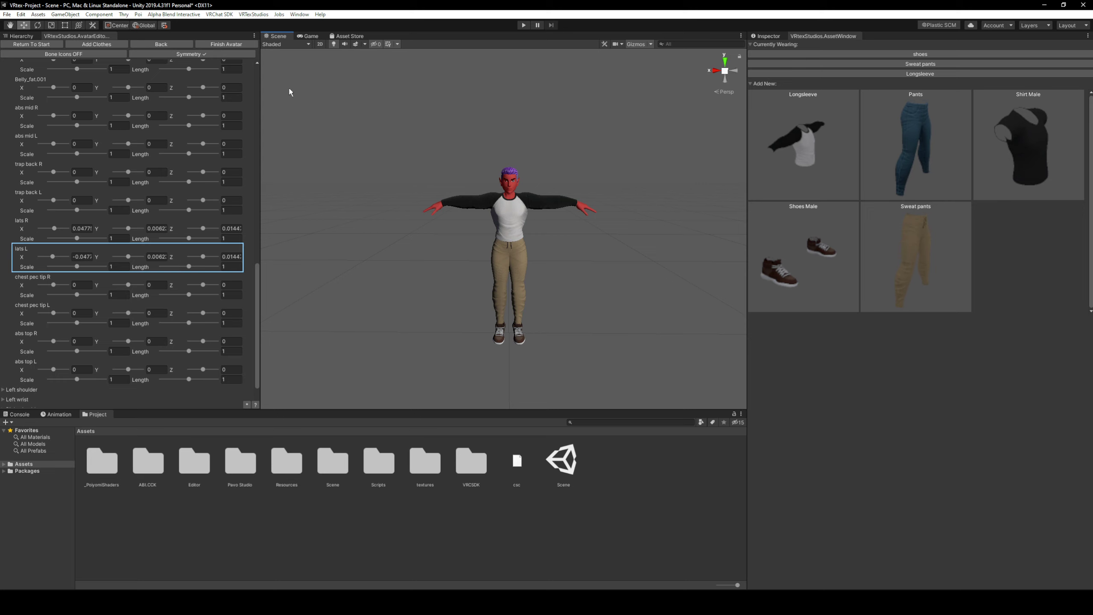
Step: Finish the avatar, check its outfit from several sides, and lock in the avatar
left_click(247, 44)
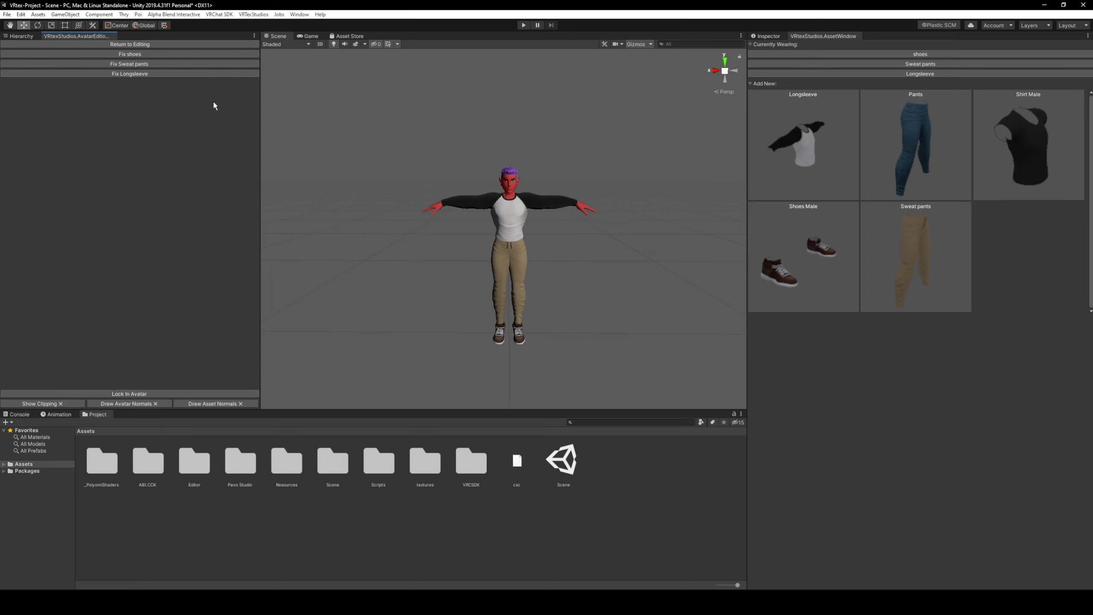
right_click_drag(576, 197, 216, 154)
key("w")
key("d")
key("s")
key("a")
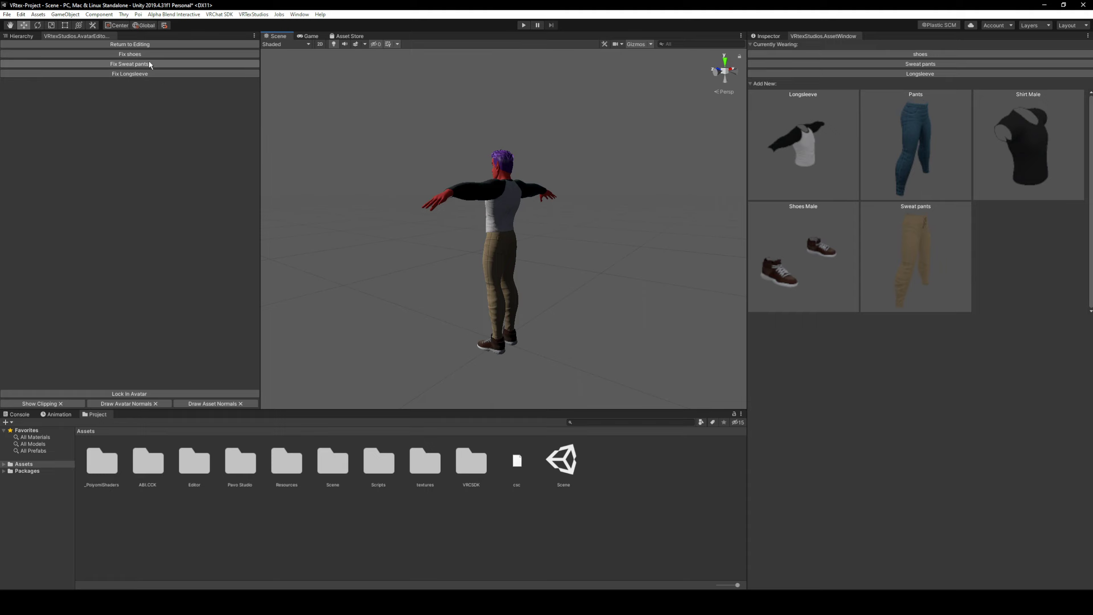
right_click_drag(420, 185, 731, 199)
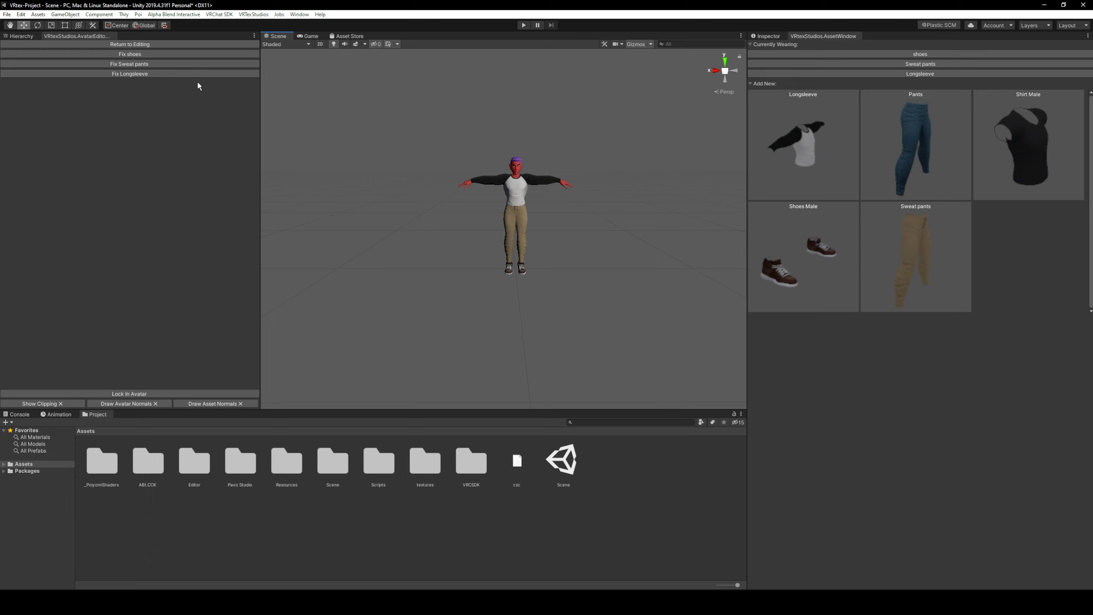
right_click_drag(523, 254, 532, 243)
left_click(185, 394)
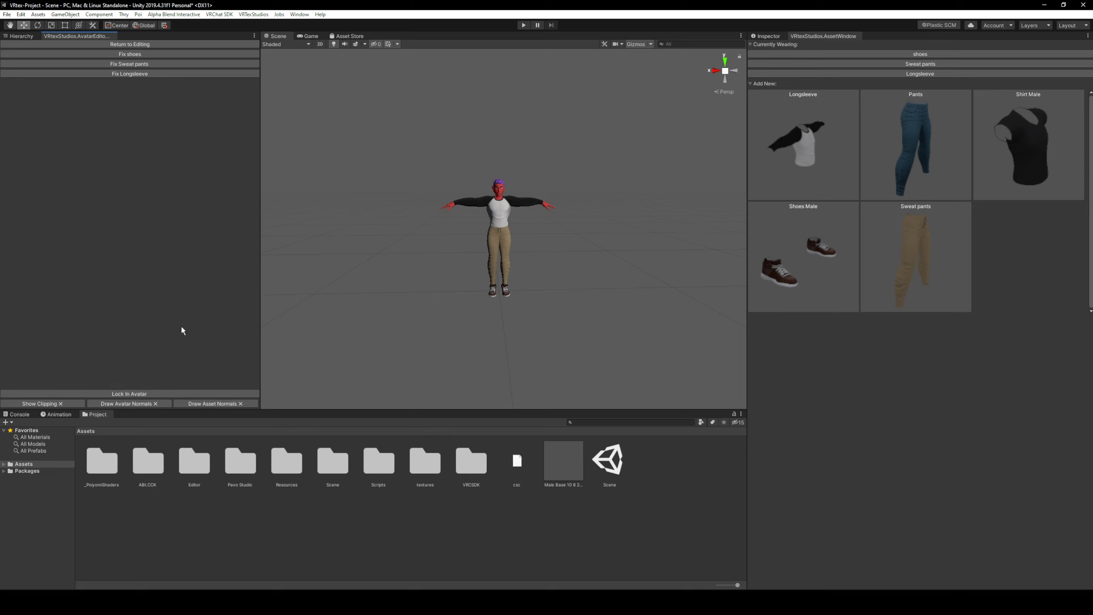
left_click(22, 36)
left_click(46, 65)
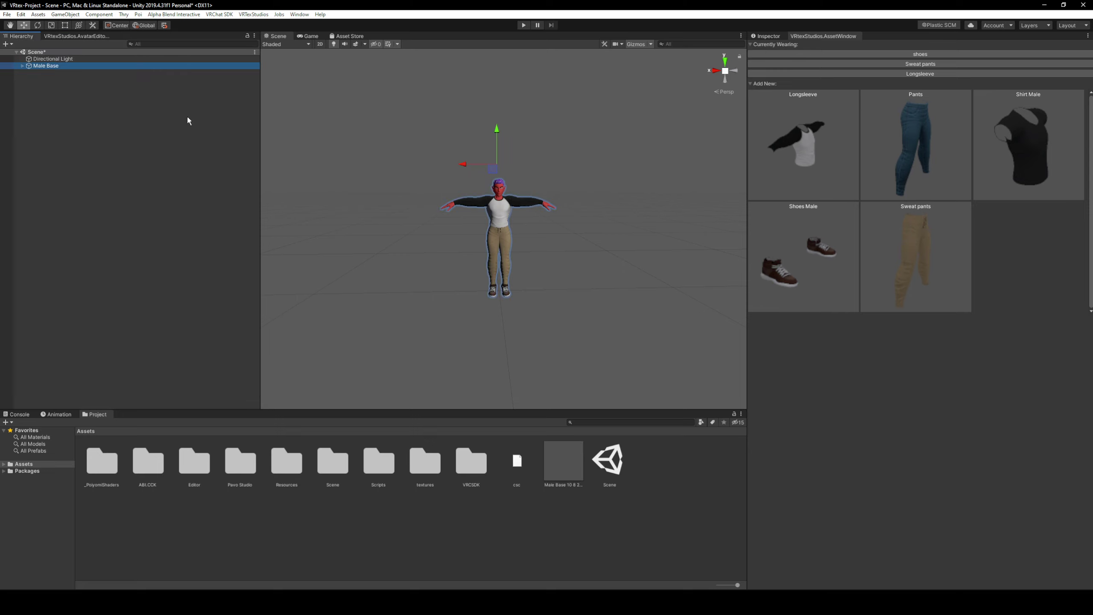
left_click(564, 478)
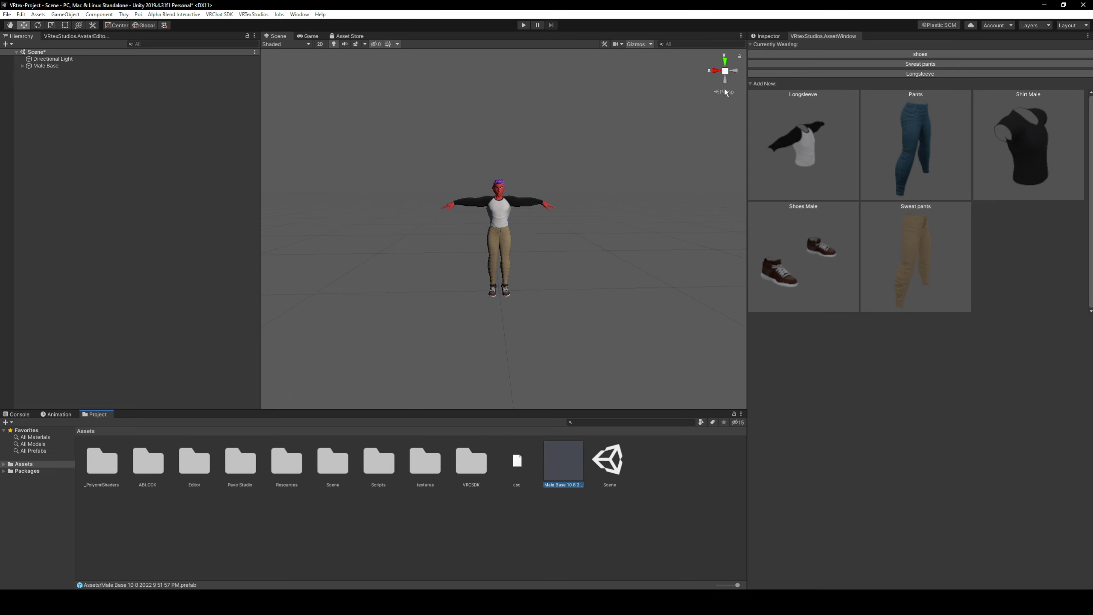
left_click(768, 36)
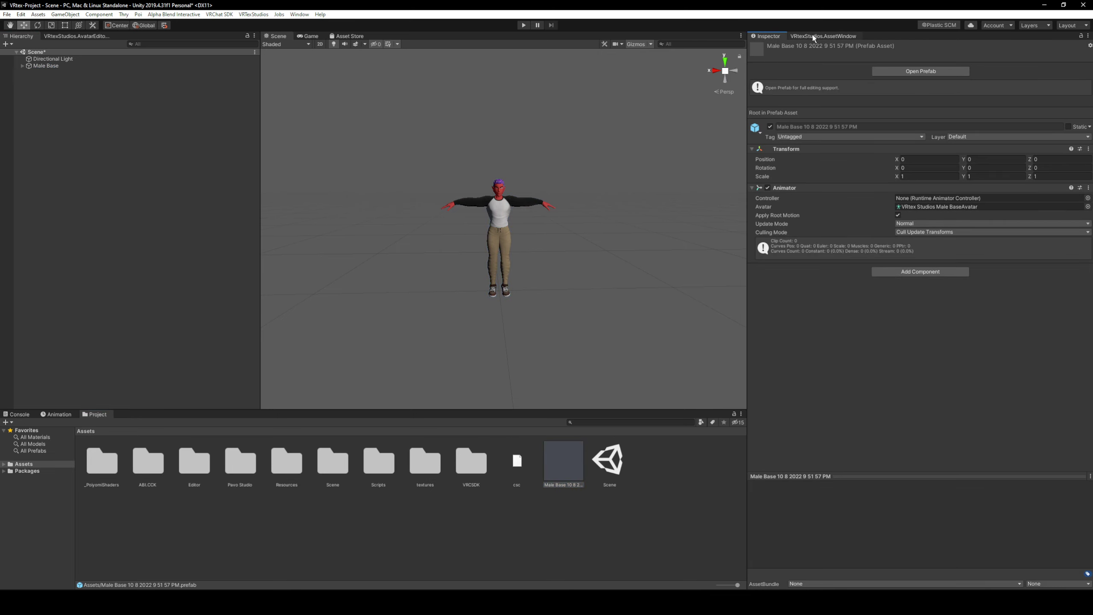
left_click_drag(560, 461, 151, 196)
left_click(100, 65)
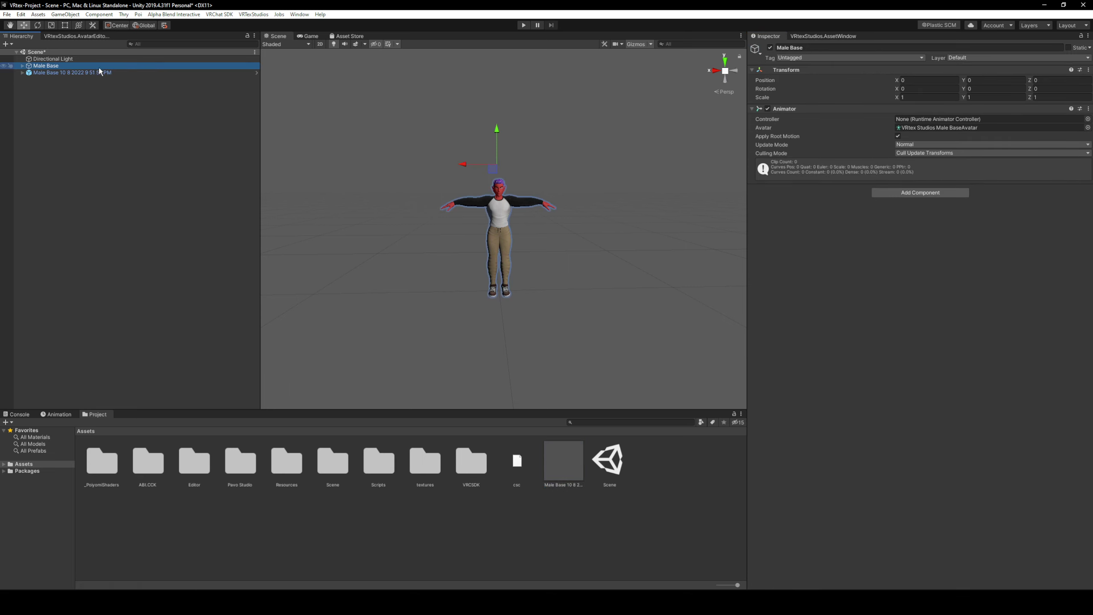
key("Delete")
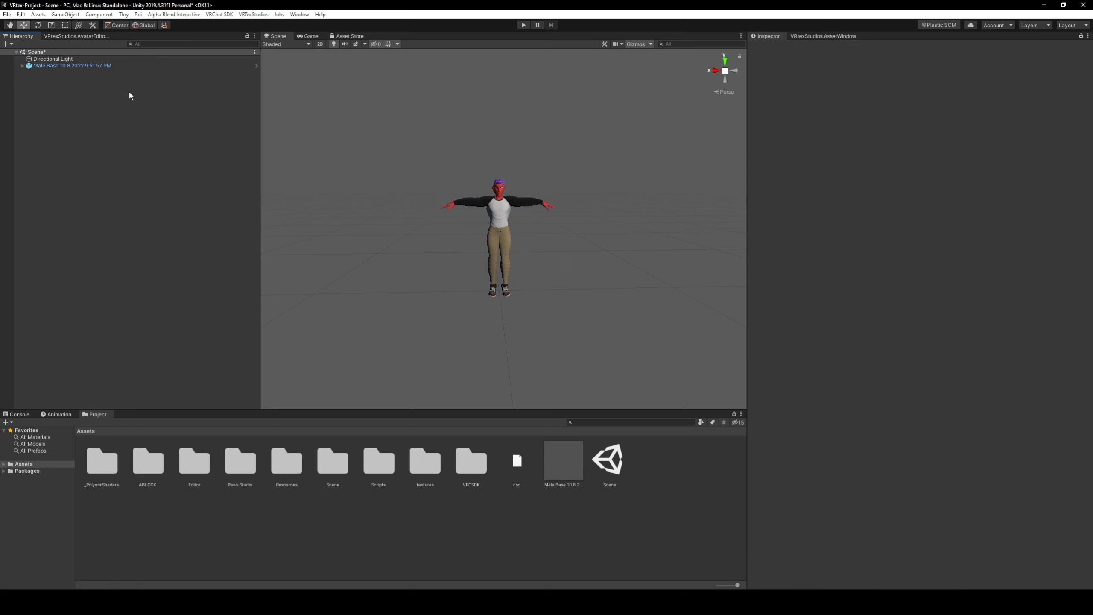
Step: Add a VRC Avatar Descriptor component to the placed Male Base prefab
left_click(111, 66)
left_click(909, 200)
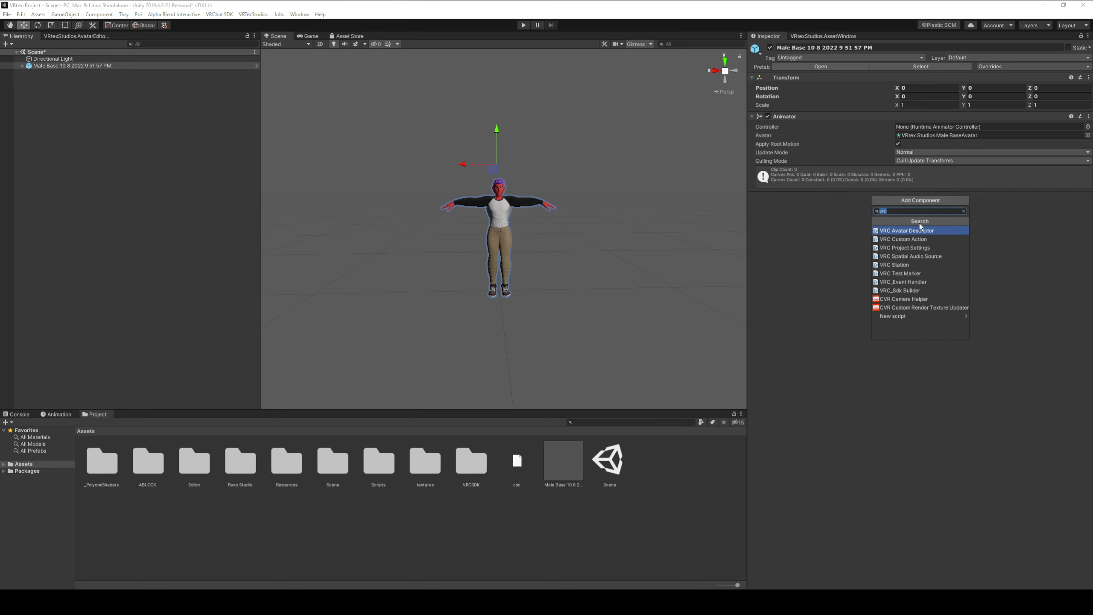
left_click(916, 231)
left_click_drag(691, 238, 659, 237, "alt")
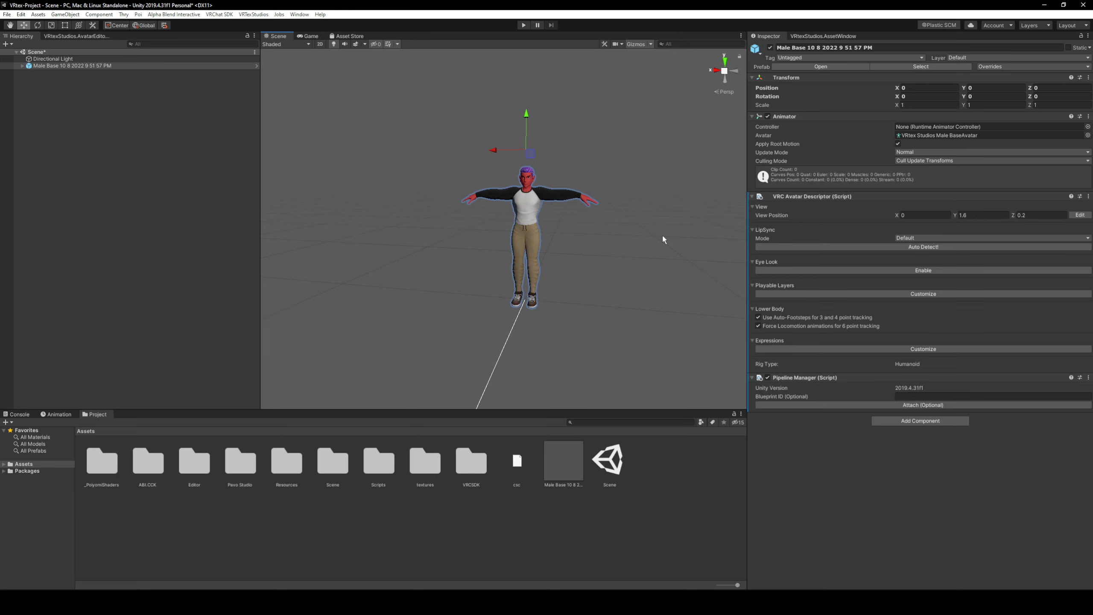
left_click(617, 236)
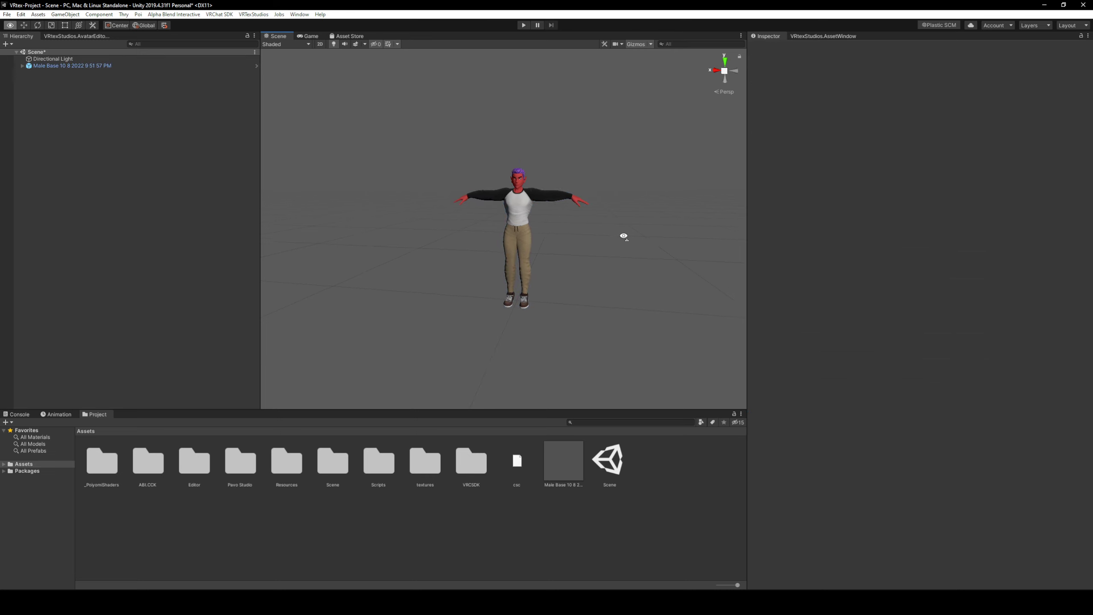
Step: Auto-detect the lip sync visemes in the Male Base prefab's VRC Avatar Descriptor
left_click(150, 66)
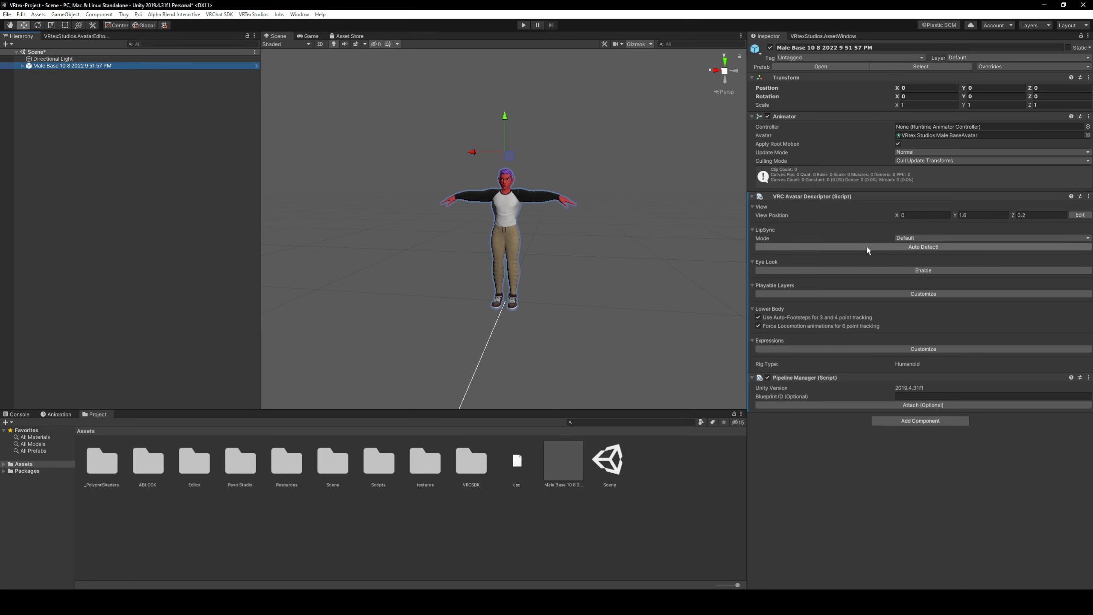
left_click(884, 246)
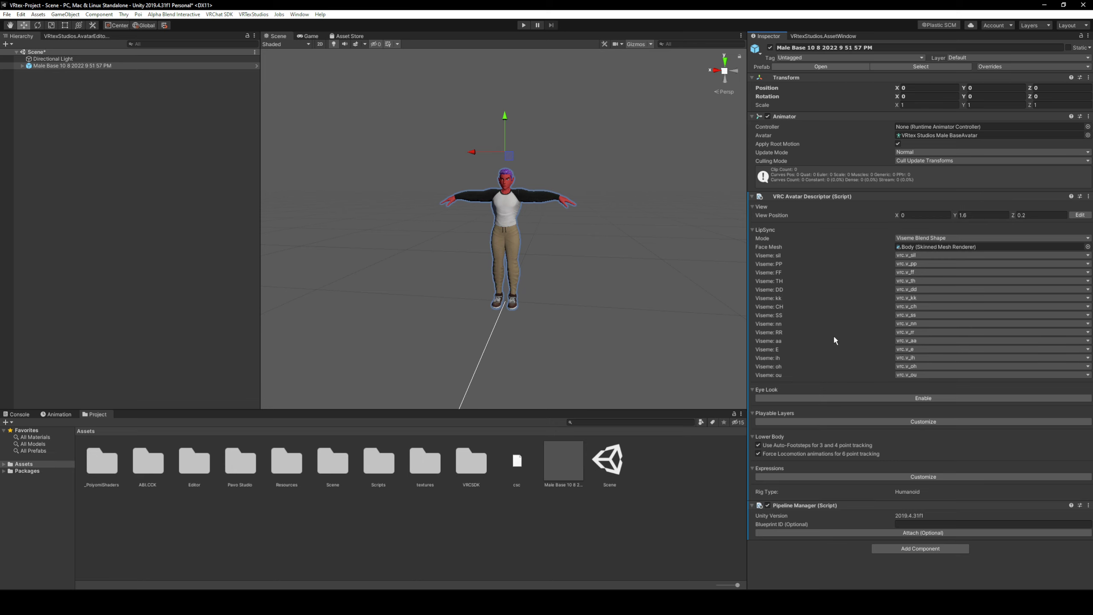
right_click_drag(601, 243, 623, 237)
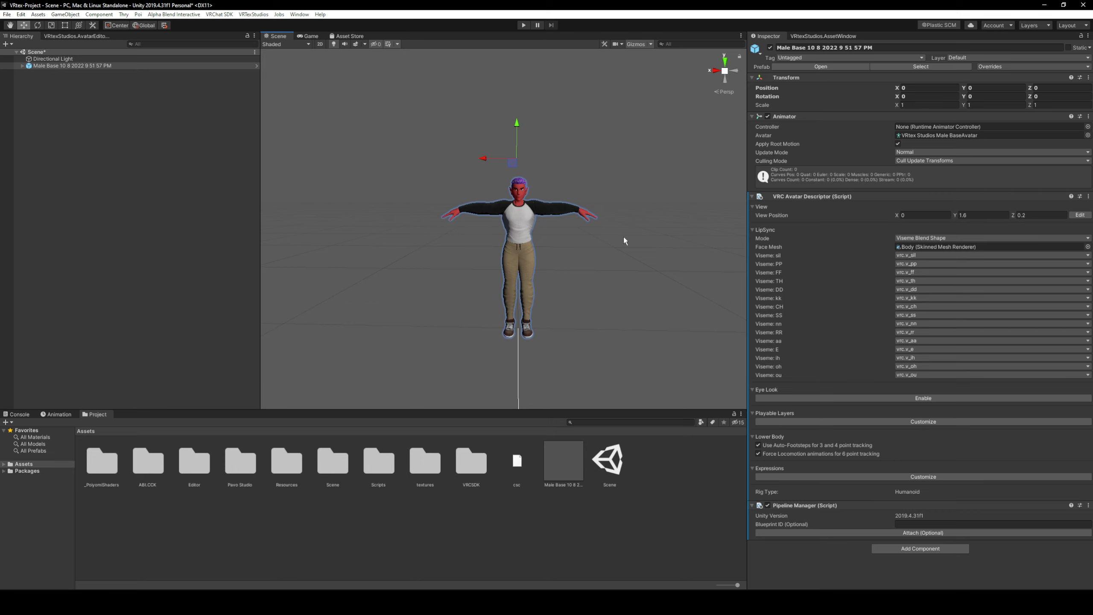